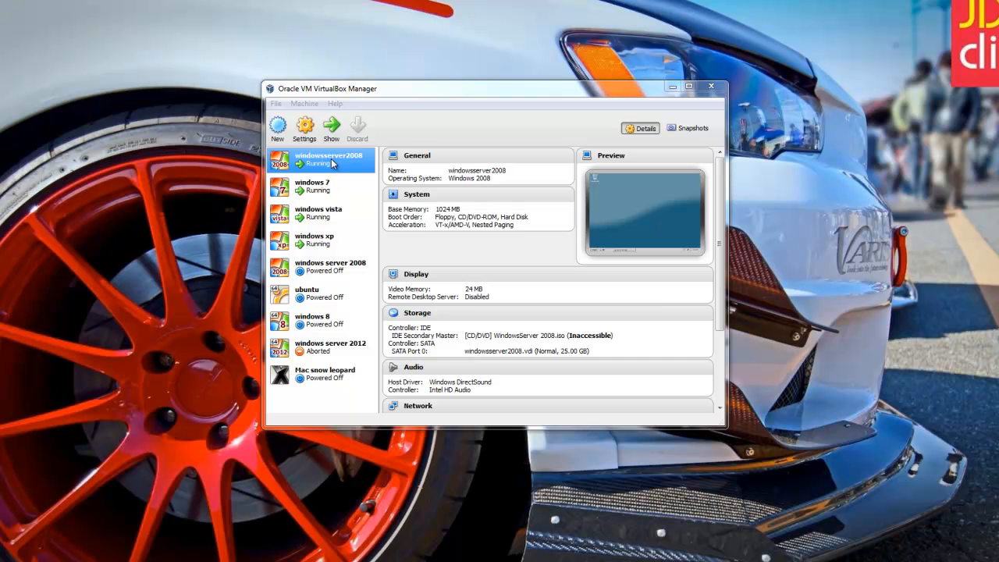
# Bring the running windowsserver2008 VM's window to the front from VirtualBox Manager.
pyautogui.click(332, 127)
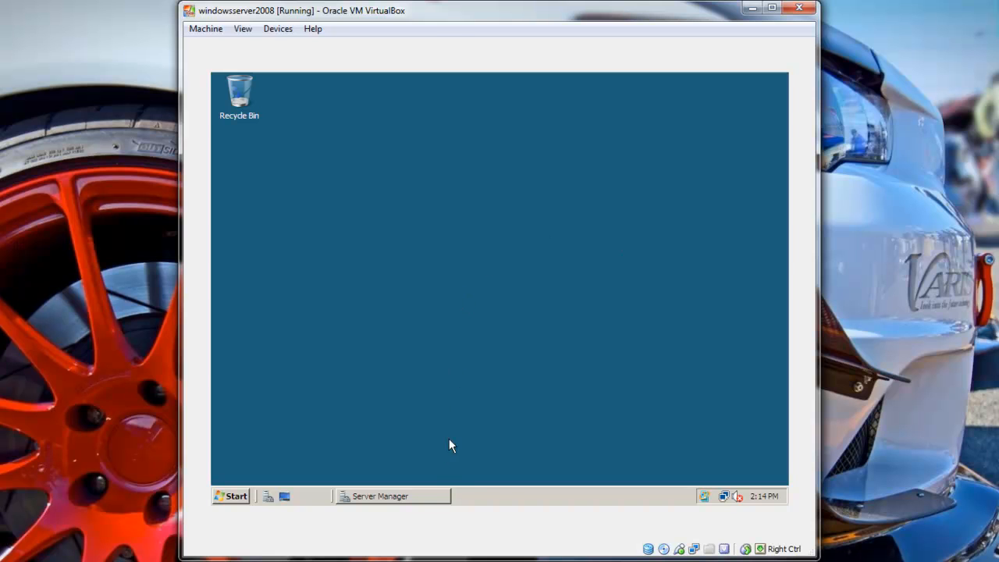
# In Server Manager, select the Roles node and launch Add Roles.
pyautogui.click(425, 498)
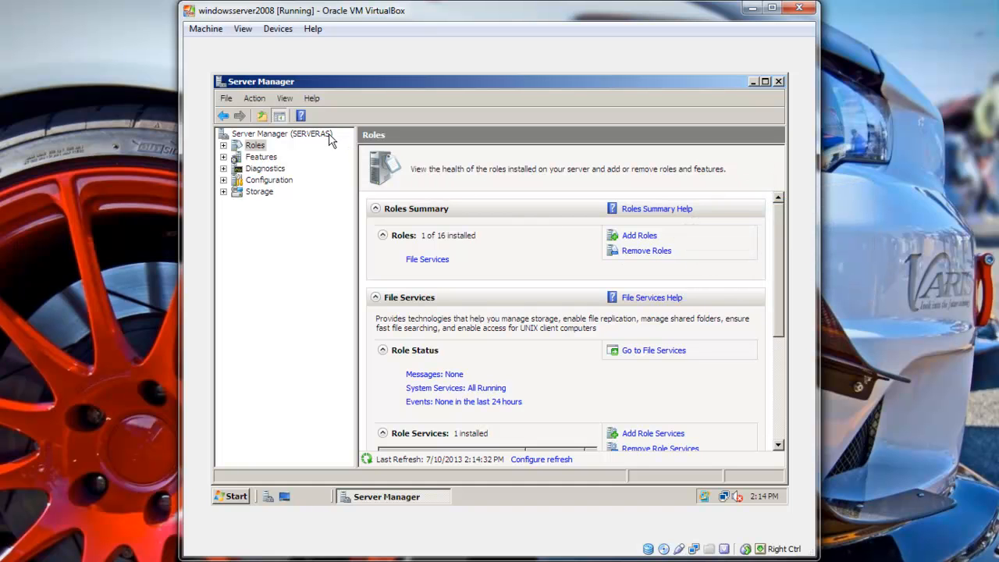
pyautogui.click(256, 146)
pyautogui.click(638, 239)
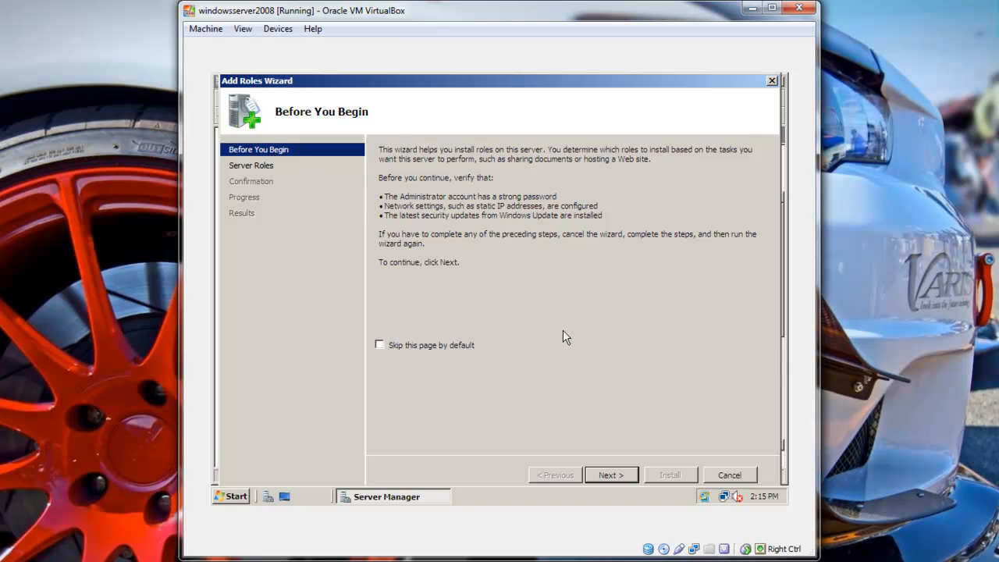
# Select Active Directory Domain Services in the Add Roles Wizard and install it.
pyautogui.click(608, 478)
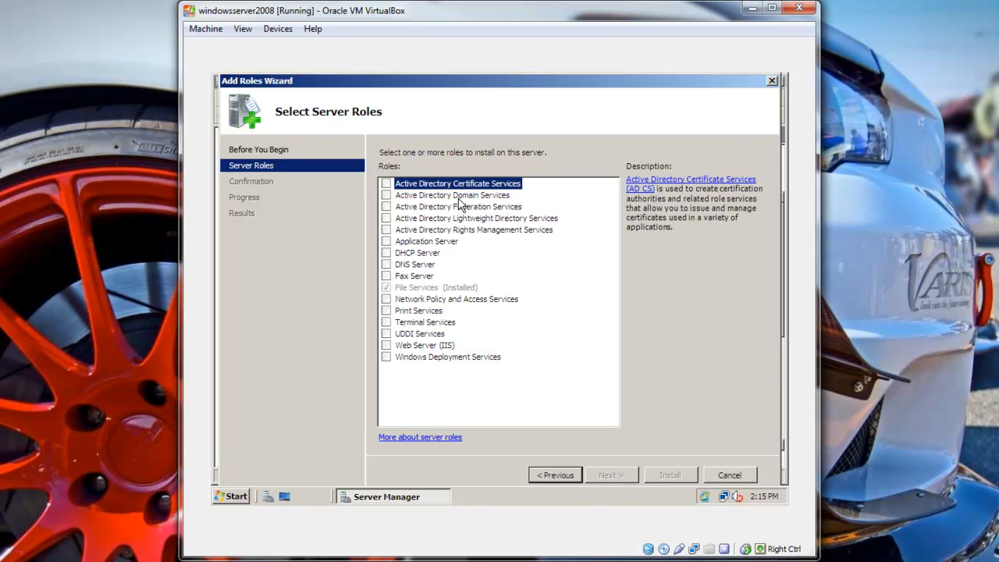
pyautogui.click(406, 195)
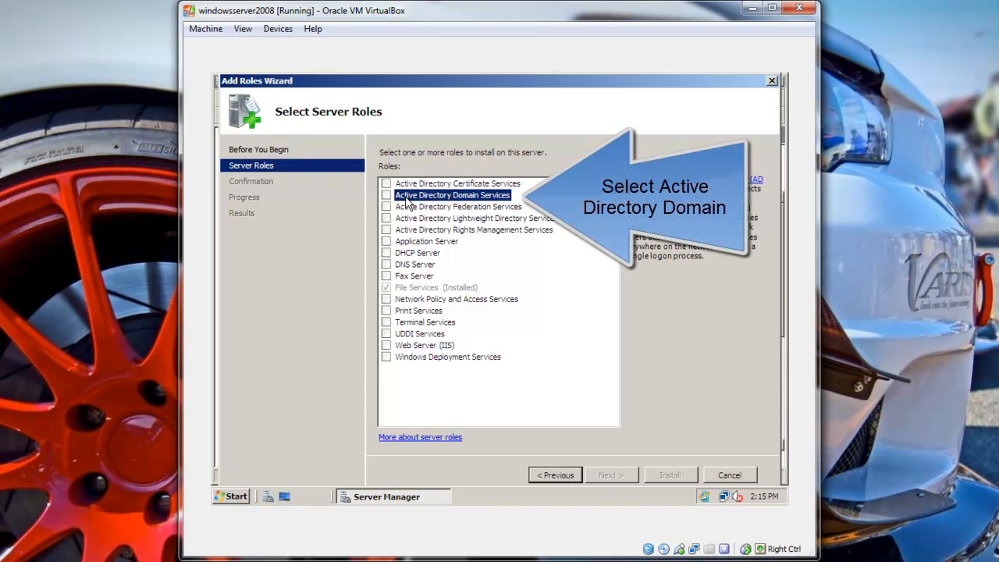
pyautogui.click(386, 197)
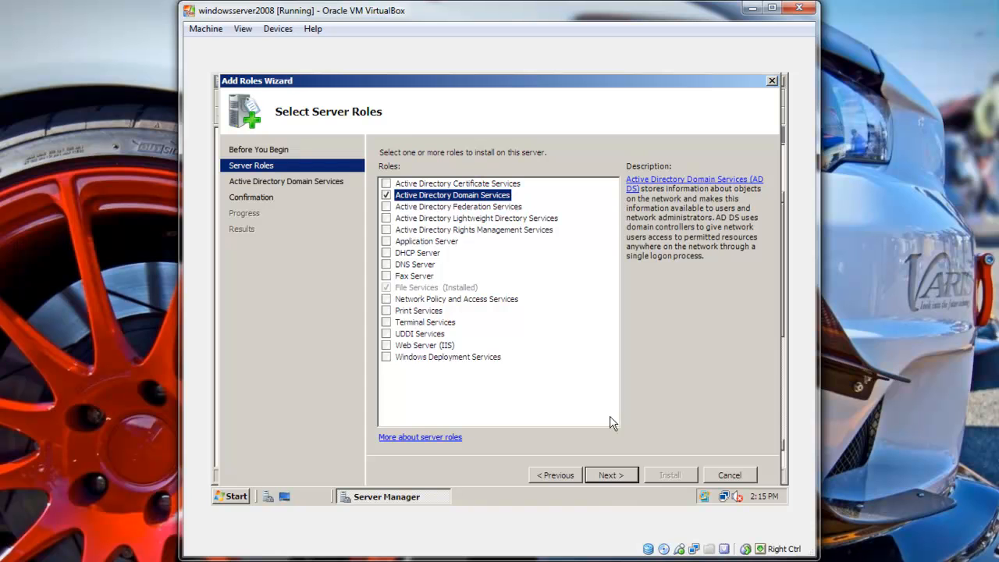
pyautogui.click(611, 476)
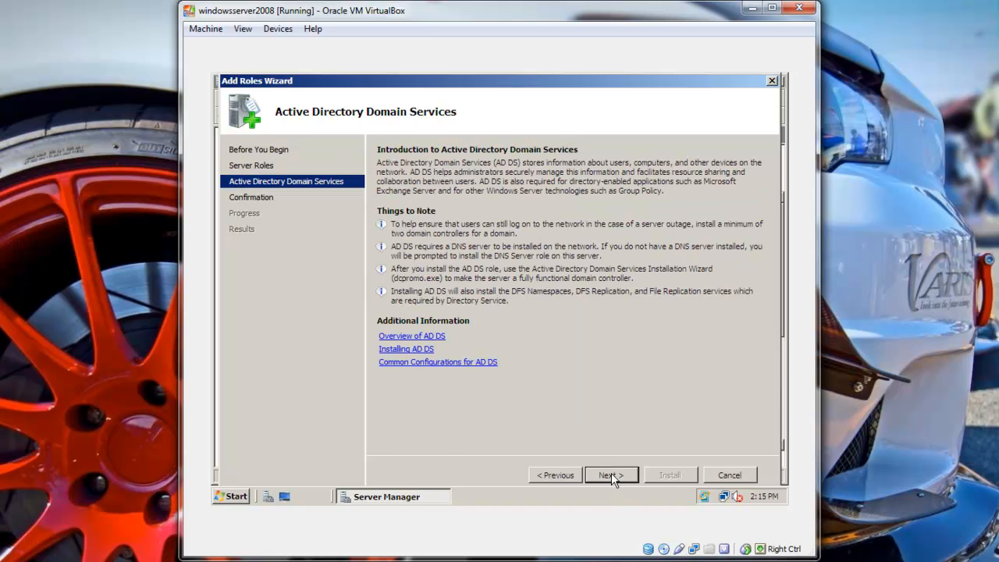
pyautogui.click(611, 476)
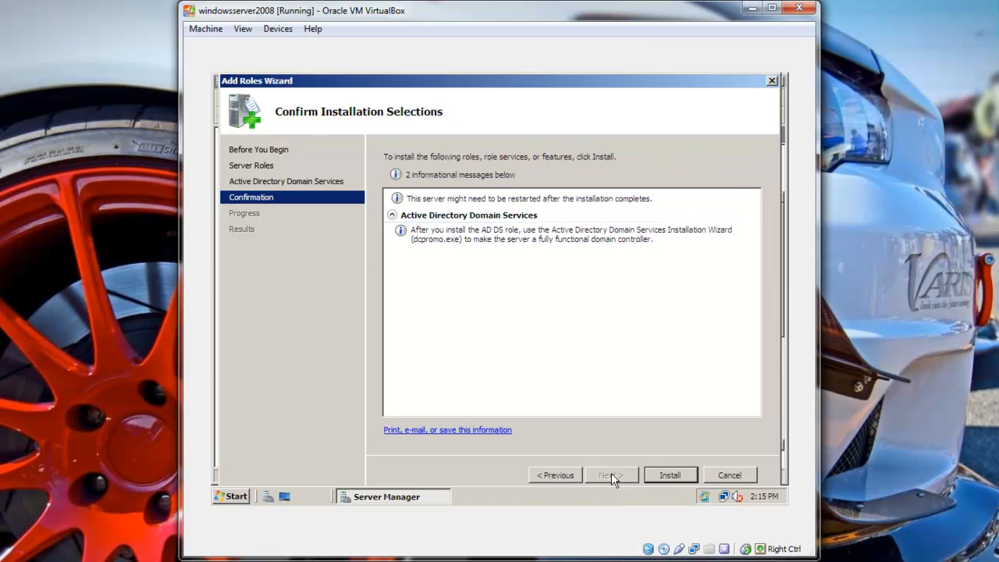
pyautogui.click(652, 475)
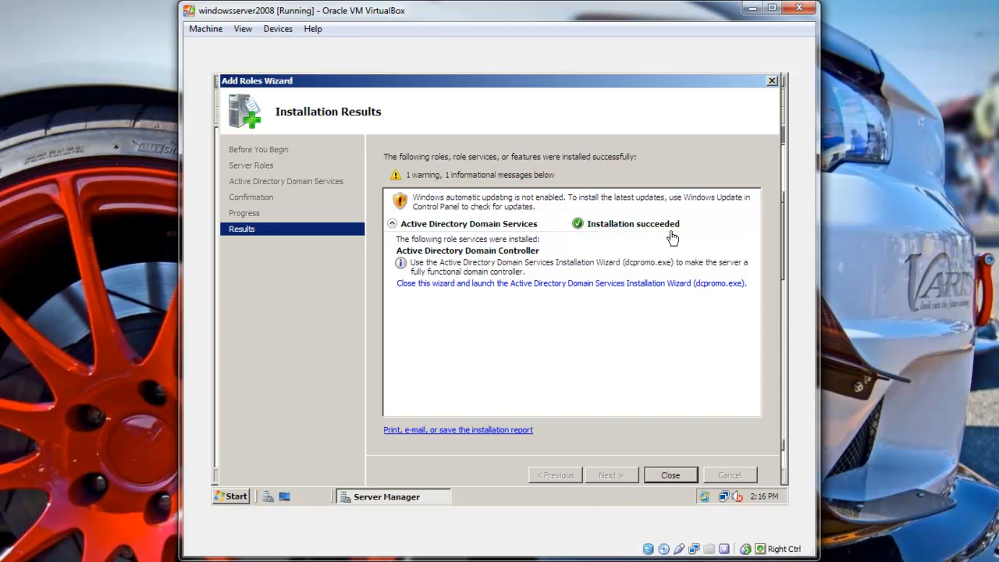
# Close the Add Roles Wizard and run dcpromo from a Command Prompt.
pyautogui.click(677, 474)
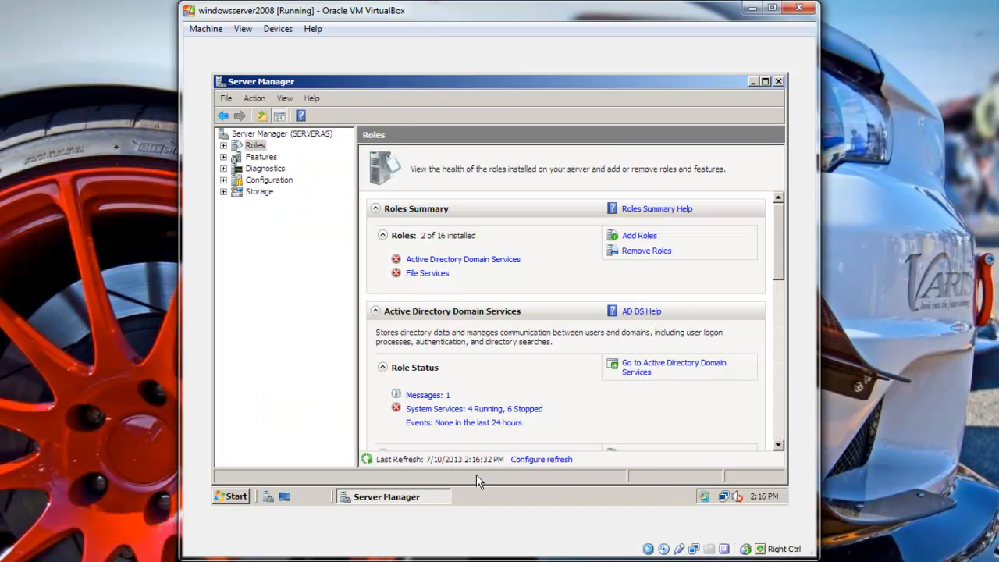
pyautogui.click(225, 500)
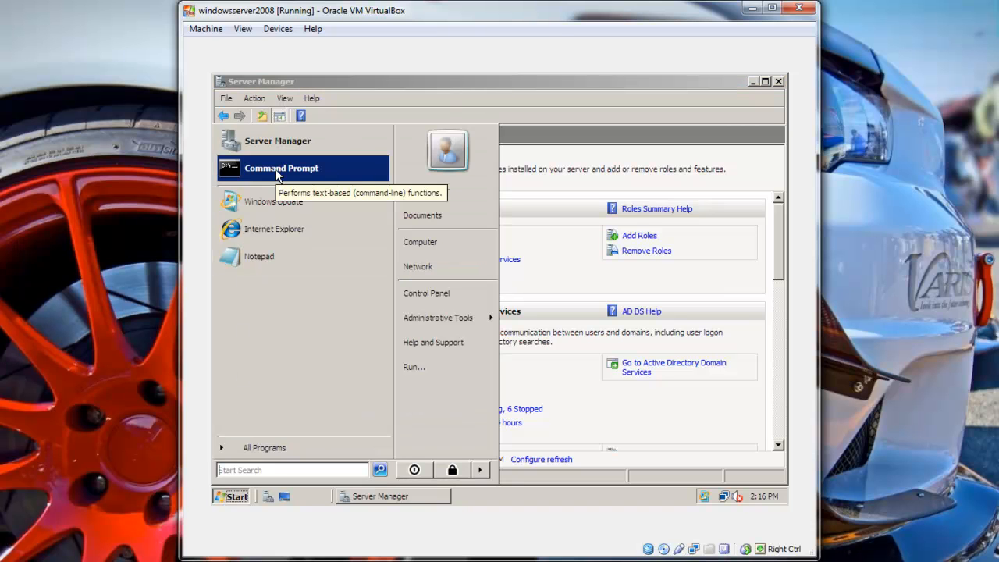
pyautogui.click(276, 173)
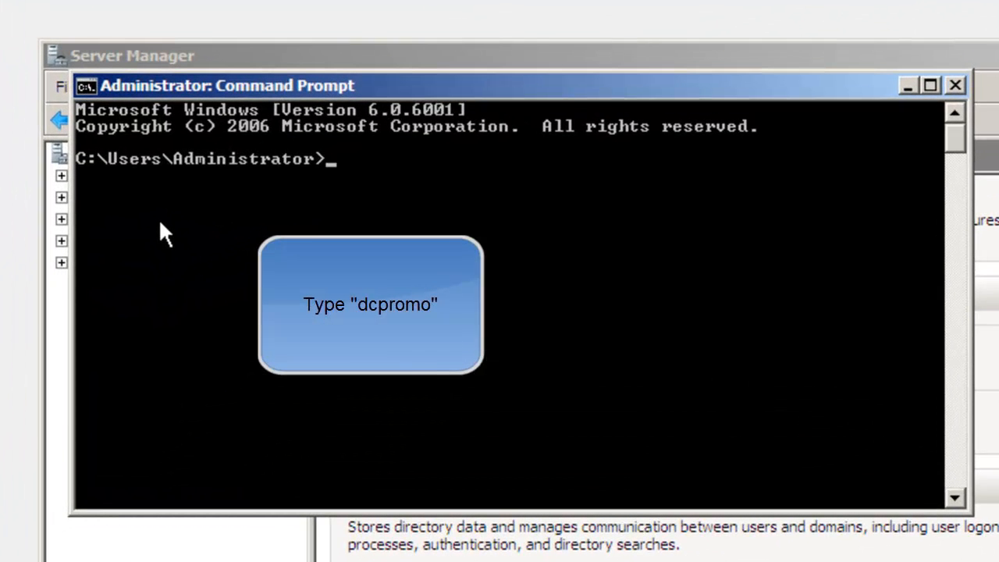
pyautogui.write('dcpromo')
pyautogui.press('Return')
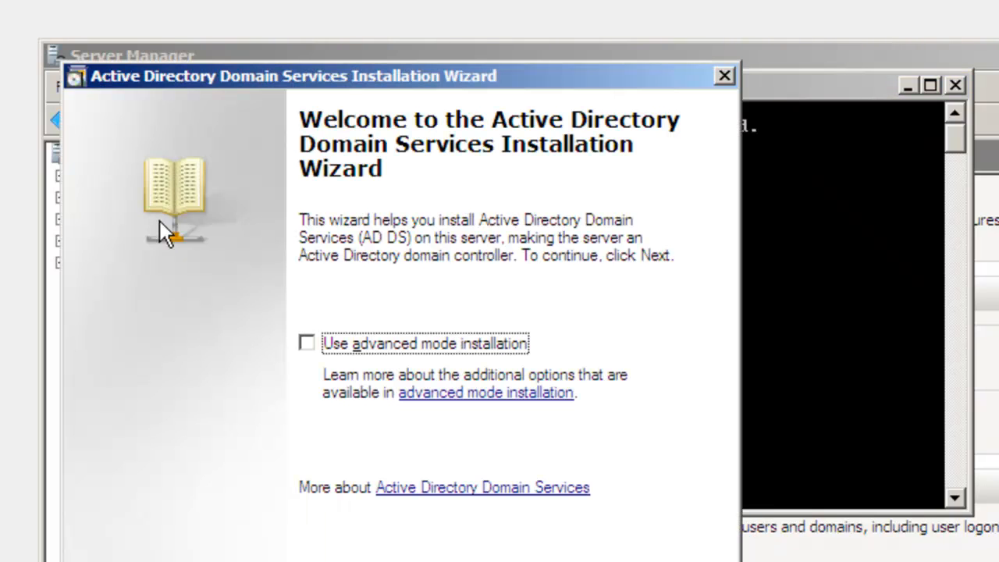
# Move past the welcome page in standard mode and the compatibility notice.
pyautogui.moveTo(341, 78); pyautogui.dragTo(502, 124)
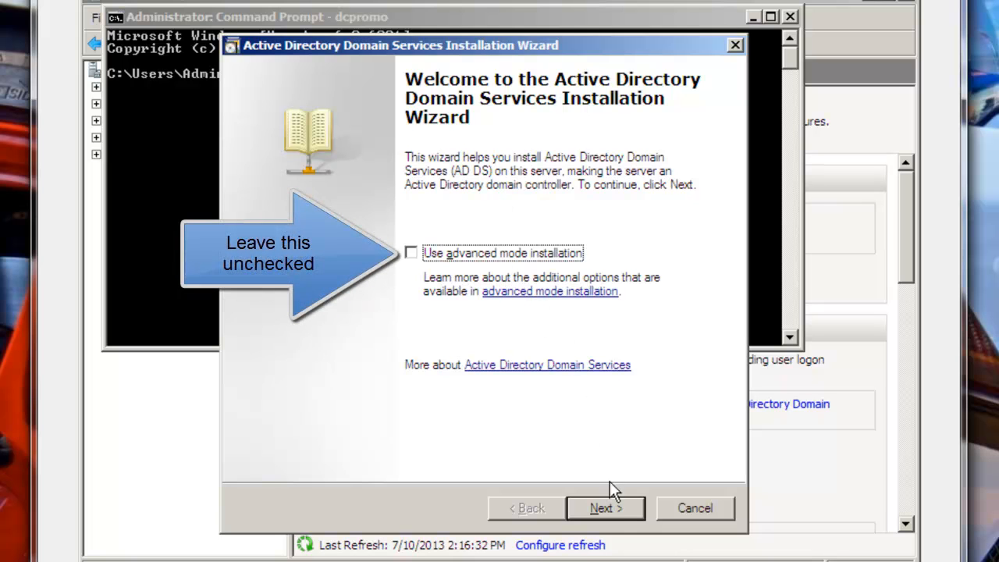
pyautogui.click(605, 508)
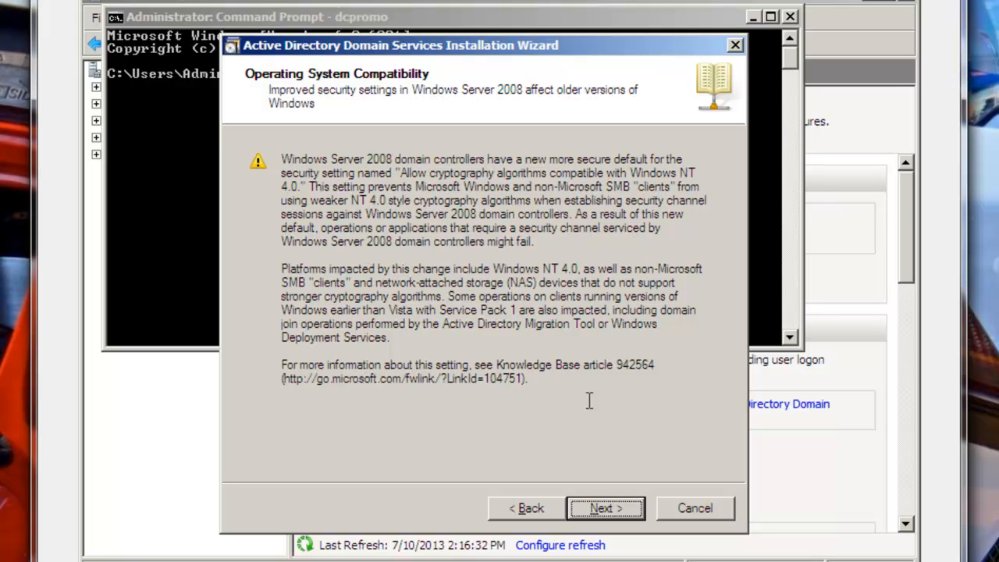
pyautogui.click(606, 508)
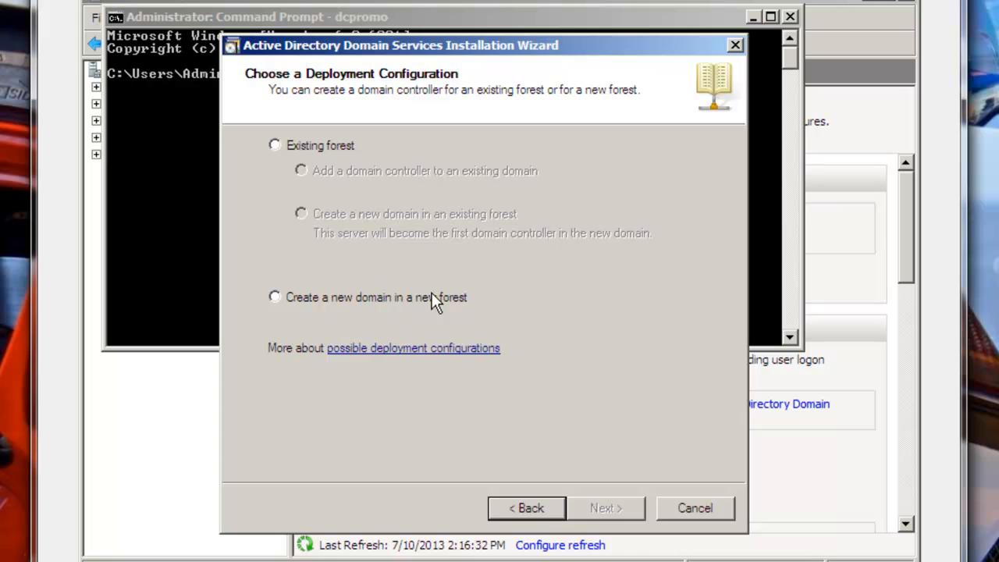
# Create a new domain in a new forest with FQDN serverone.com.
pyautogui.click(275, 298)
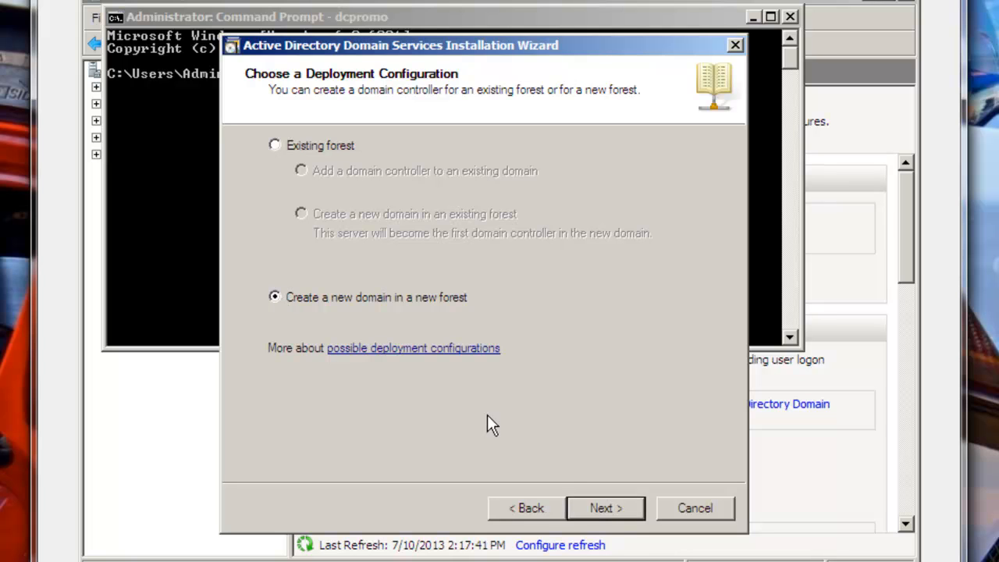
pyautogui.click(598, 508)
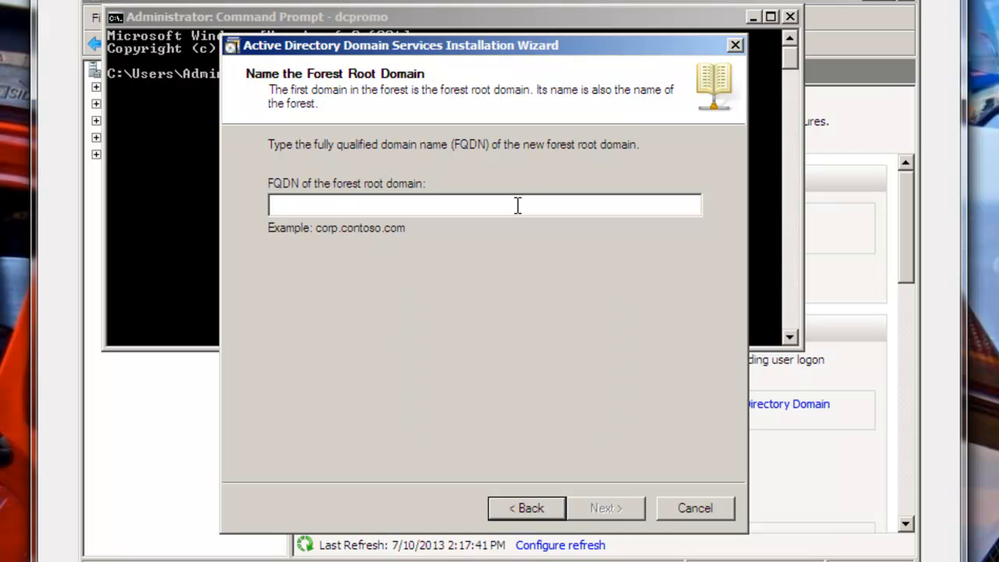
pyautogui.write('server')
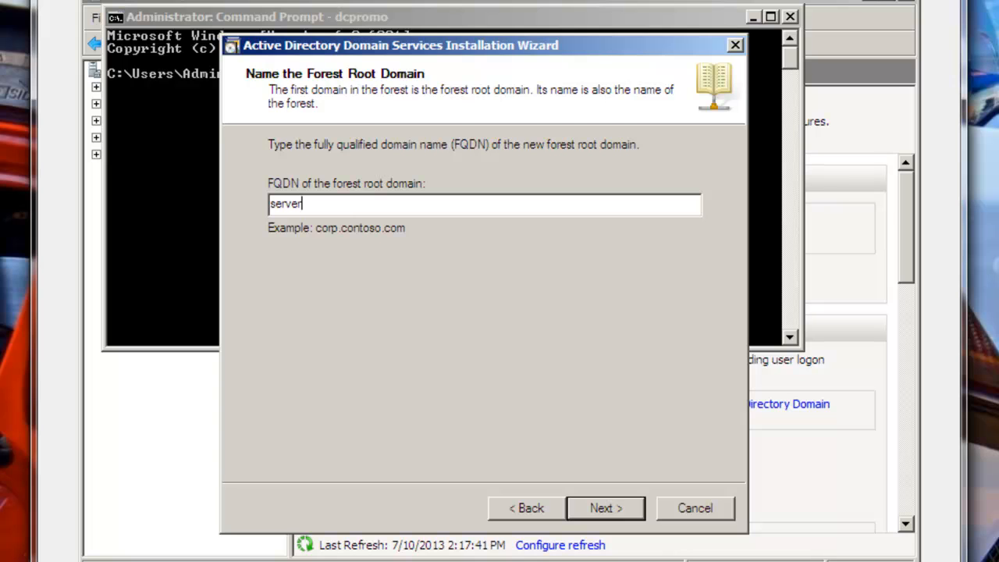
pyautogui.write('one.com')
pyautogui.click(623, 505)
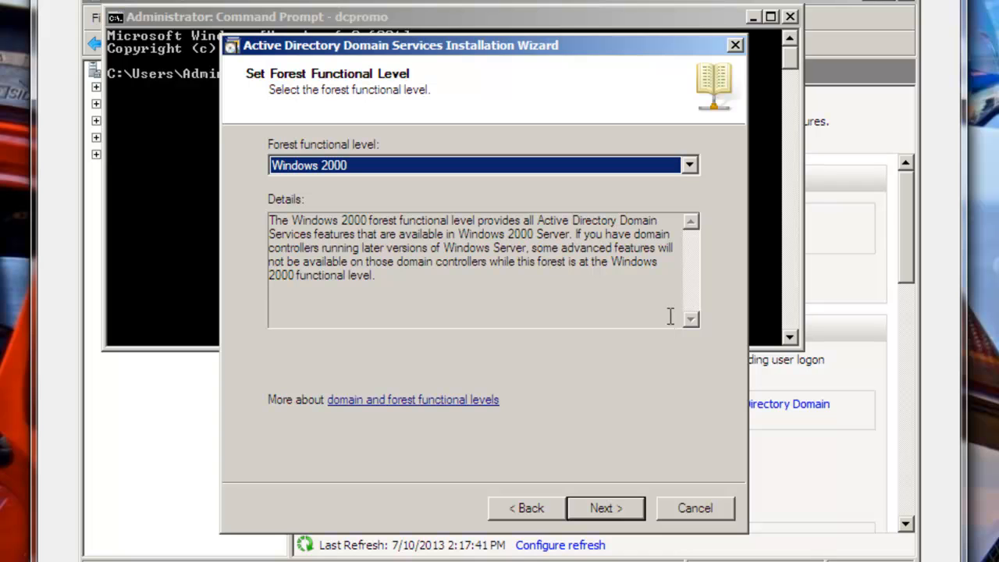
# Set forest functional level to Windows Server 2008, keep DNS server, and accept the delegation warning.
pyautogui.click(690, 166)
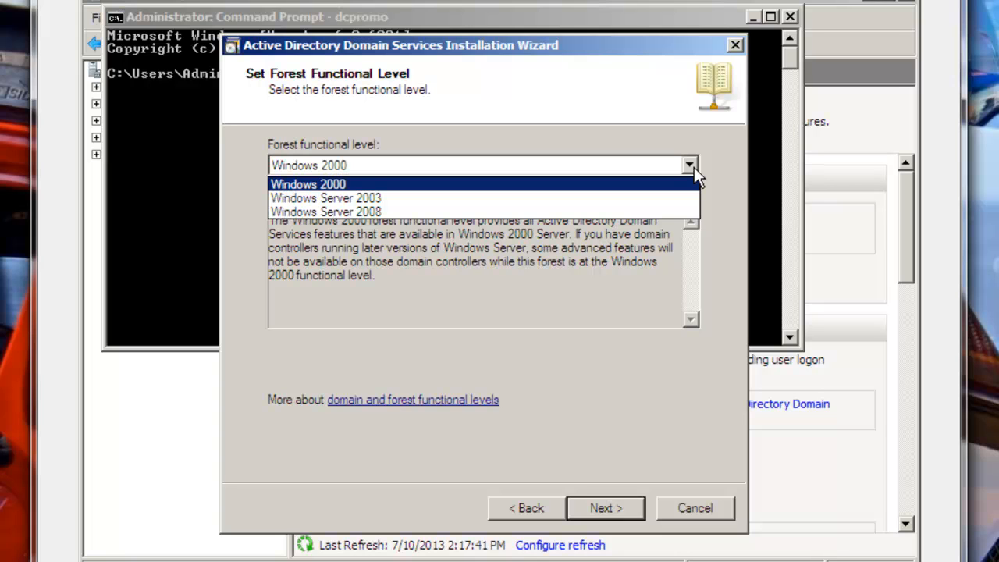
pyautogui.click(673, 209)
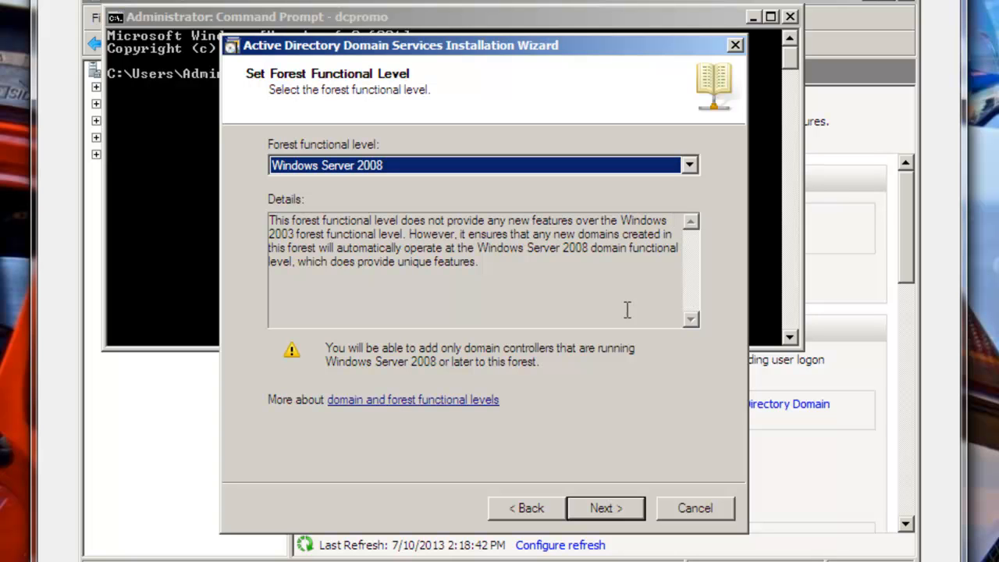
pyautogui.click(605, 508)
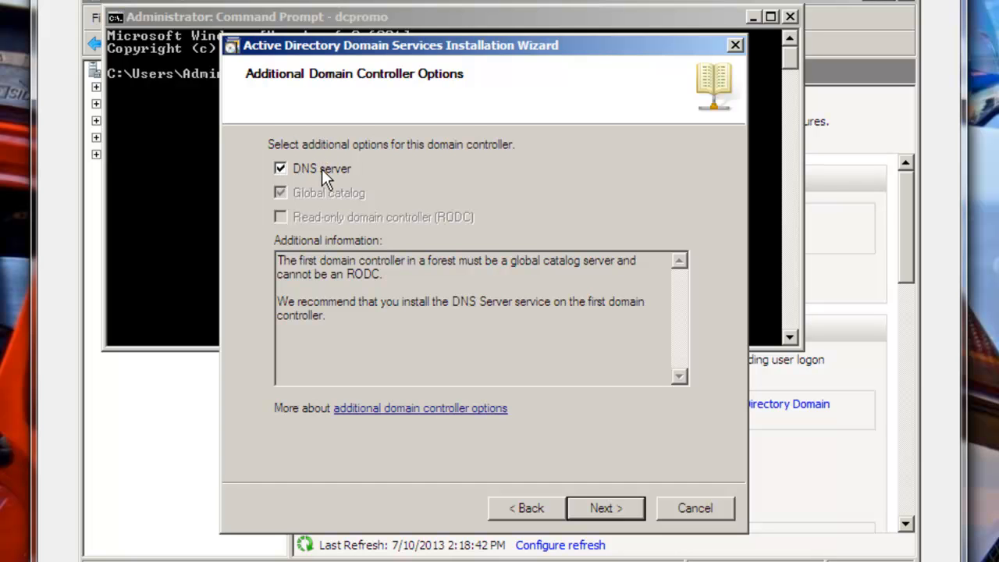
pyautogui.click(626, 510)
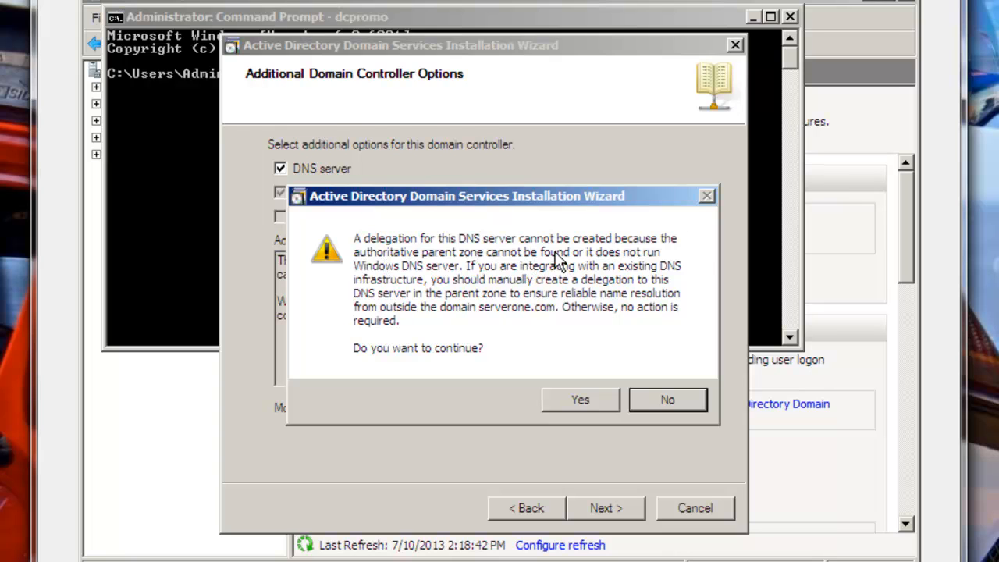
pyautogui.click(582, 398)
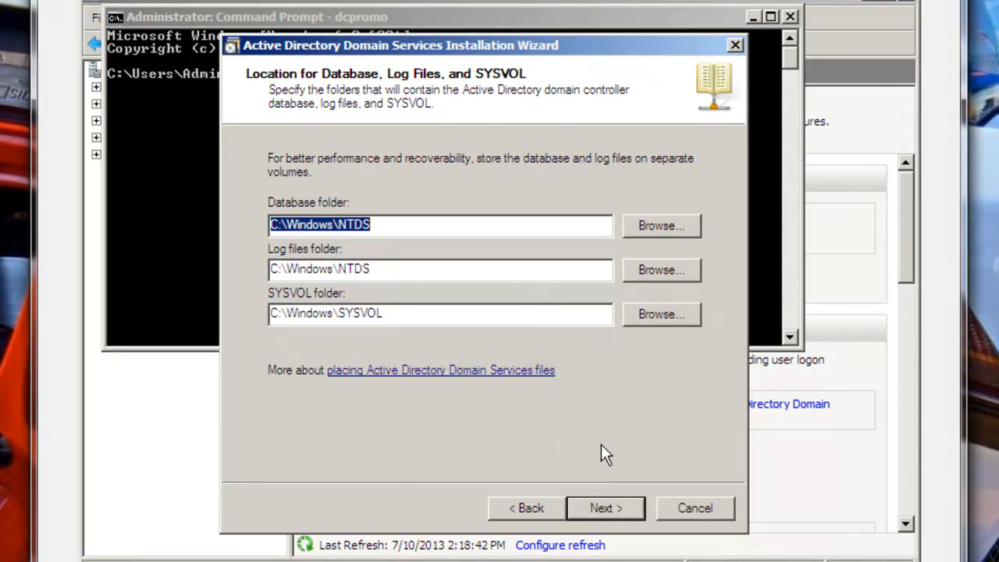
# Keep the default database, log and SYSVOL folders and set the restore mode password.
pyautogui.click(604, 508)
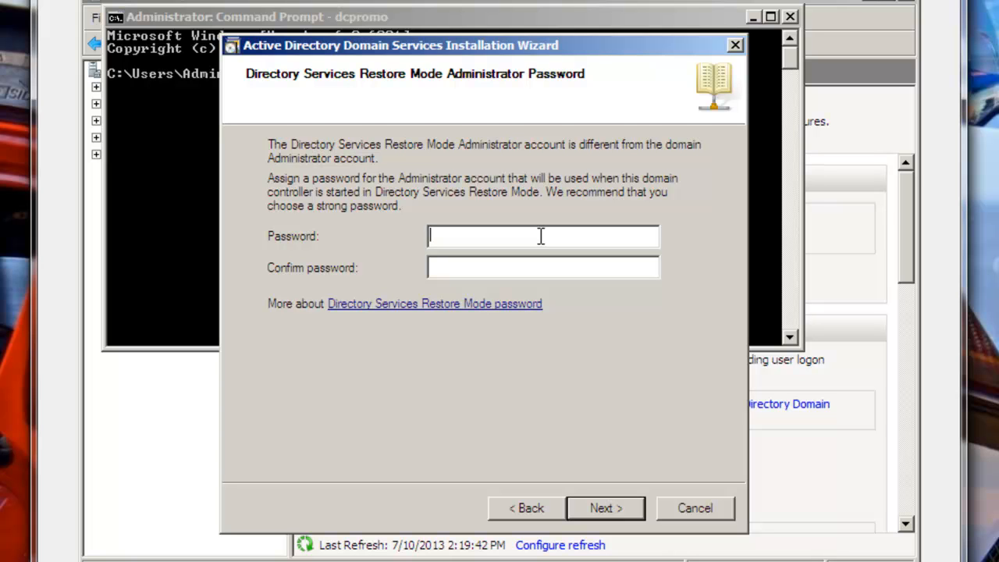
pyautogui.write('********')
pyautogui.press('Tab')
pyautogui.write('****w0rd')
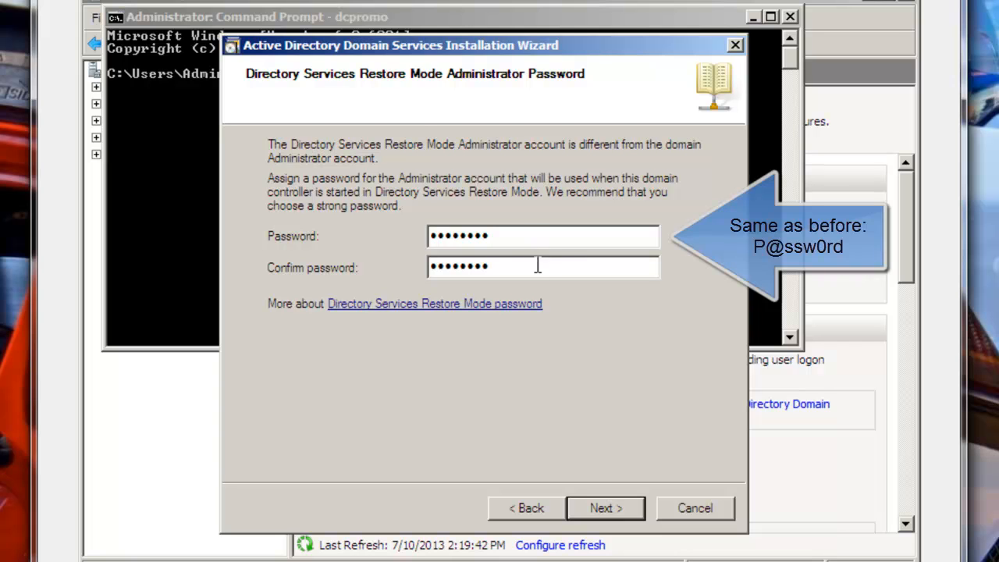
pyautogui.click(605, 508)
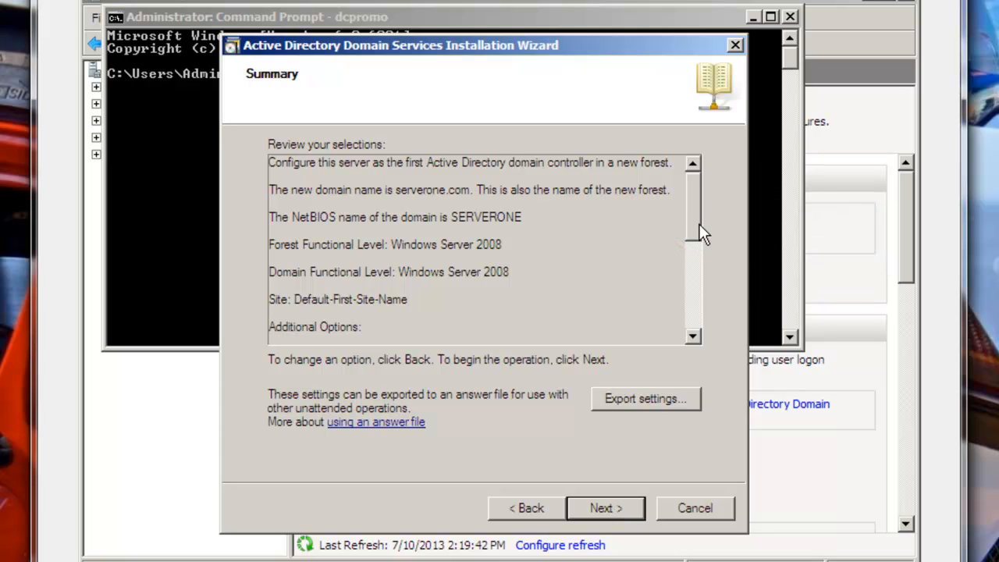
# Review the summary, run the AD DS configuration, and finish the wizard.
pyautogui.moveTo(700, 227); pyautogui.dragTo(710, 319)
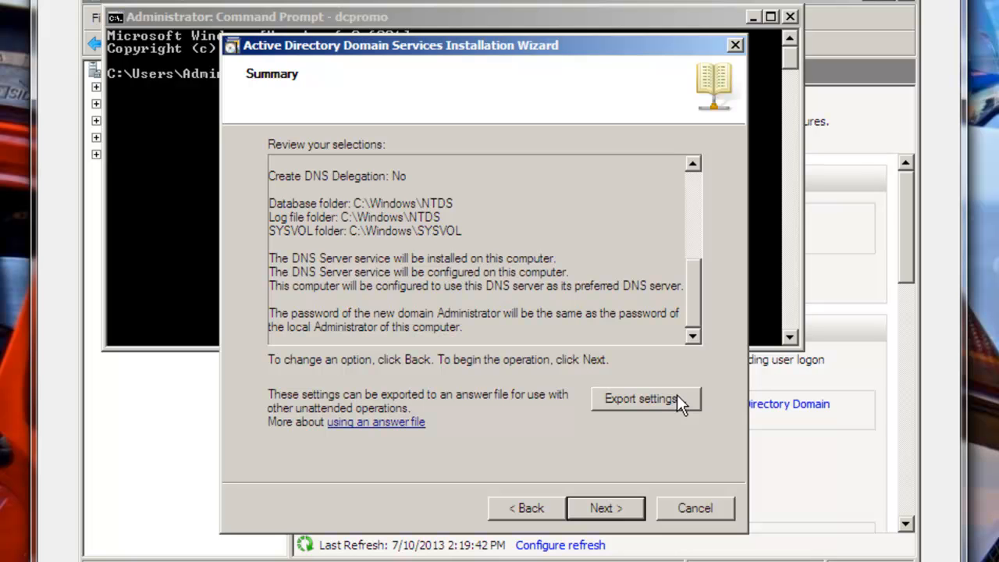
pyautogui.click(608, 506)
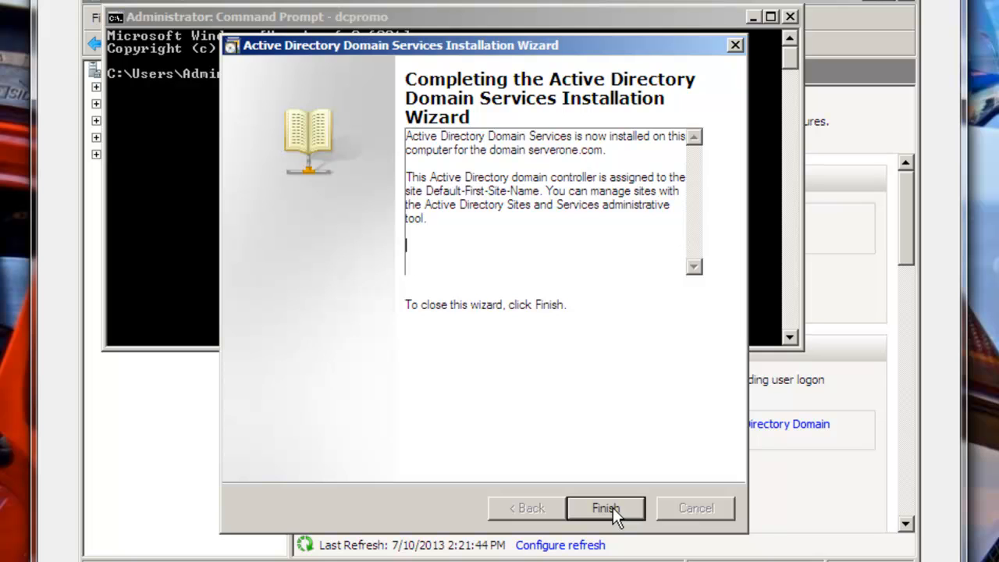
pyautogui.click(613, 507)
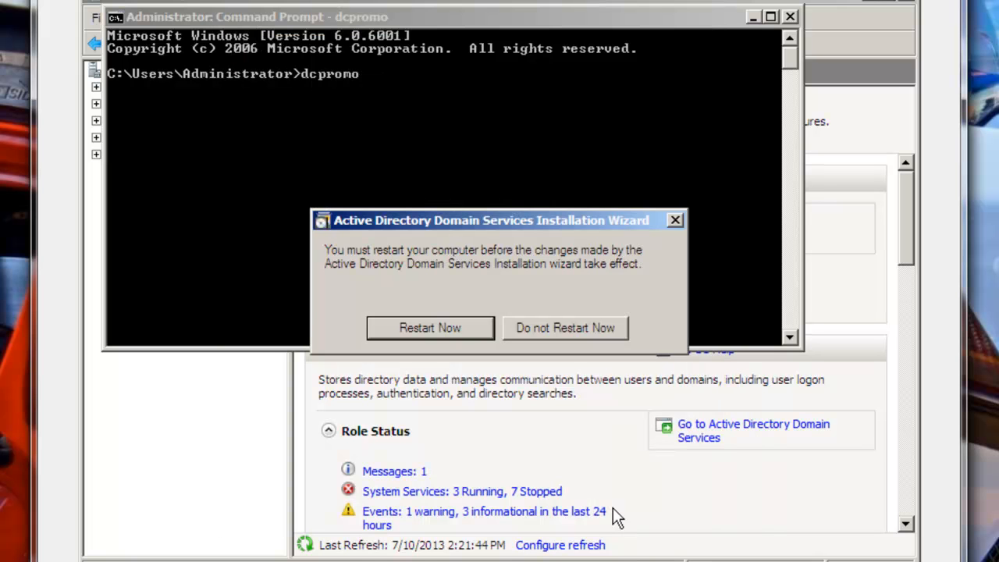
# Close Command Prompt, restart the server now, and send Ctrl-Alt-Del via the Machine menu.
pyautogui.click(790, 16)
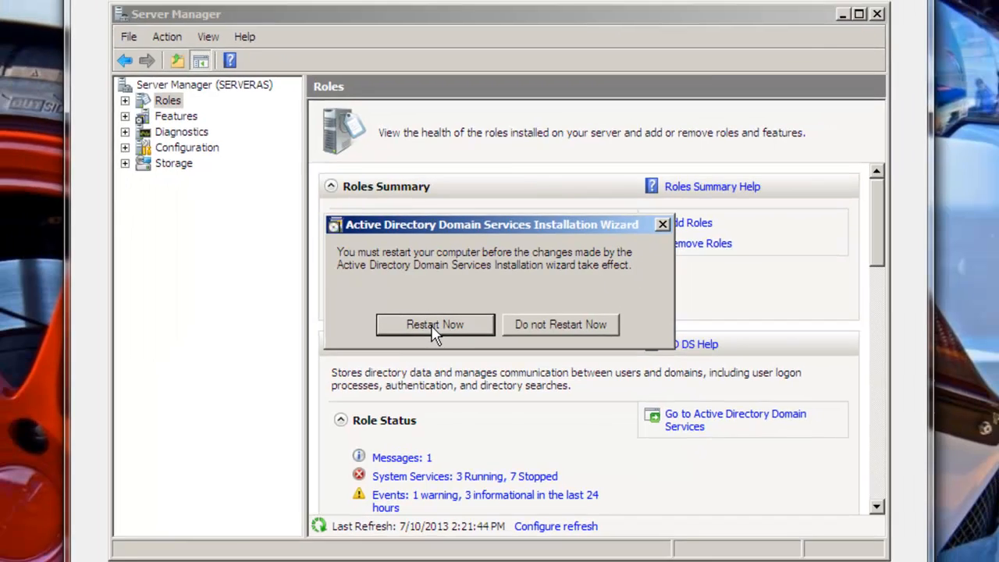
pyautogui.click(428, 329)
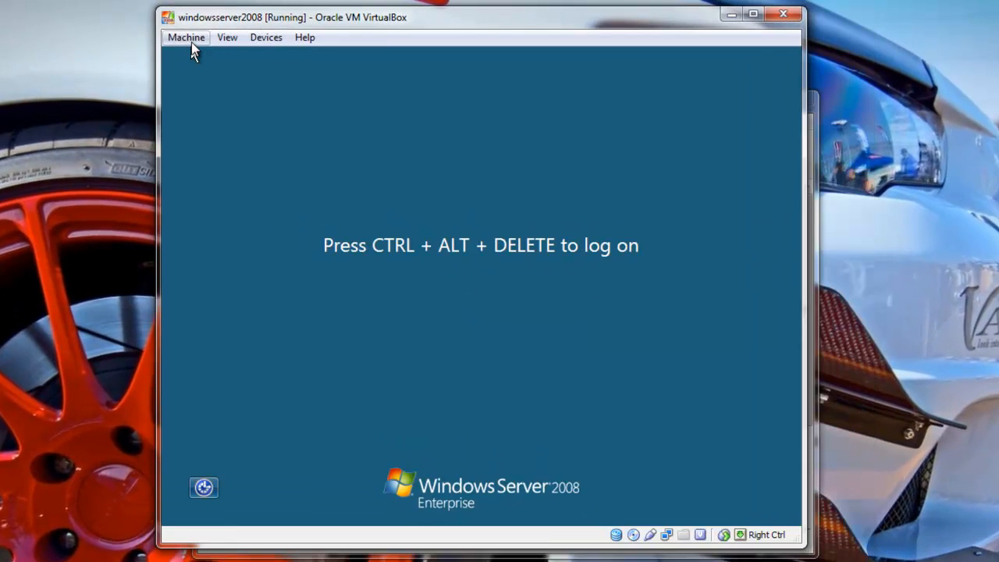
pyautogui.click(208, 34)
pyautogui.click(213, 160)
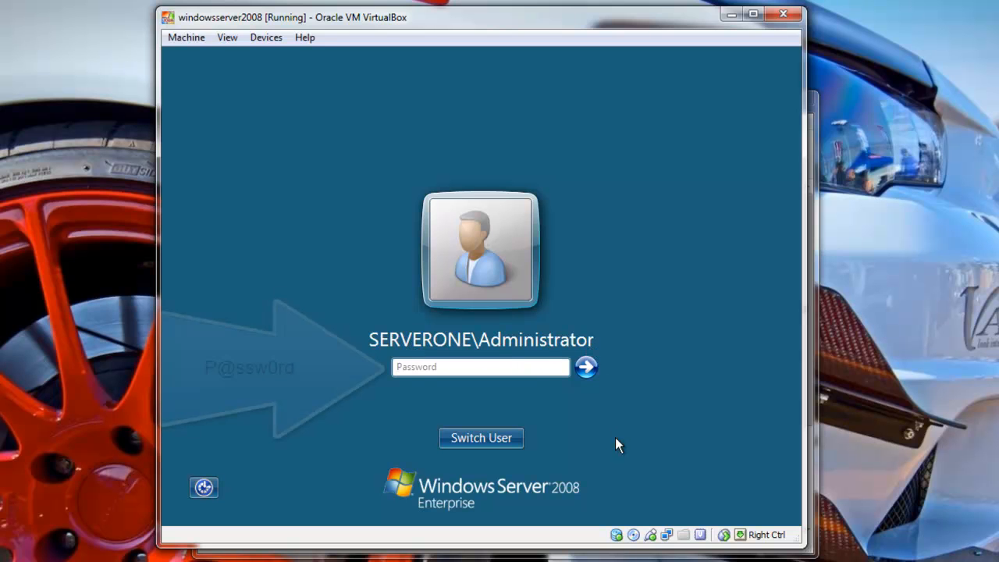
# Log on with the Administrator password and check Initial Configuration Tasks shows domain serverone.com.
pyautogui.click(545, 365)
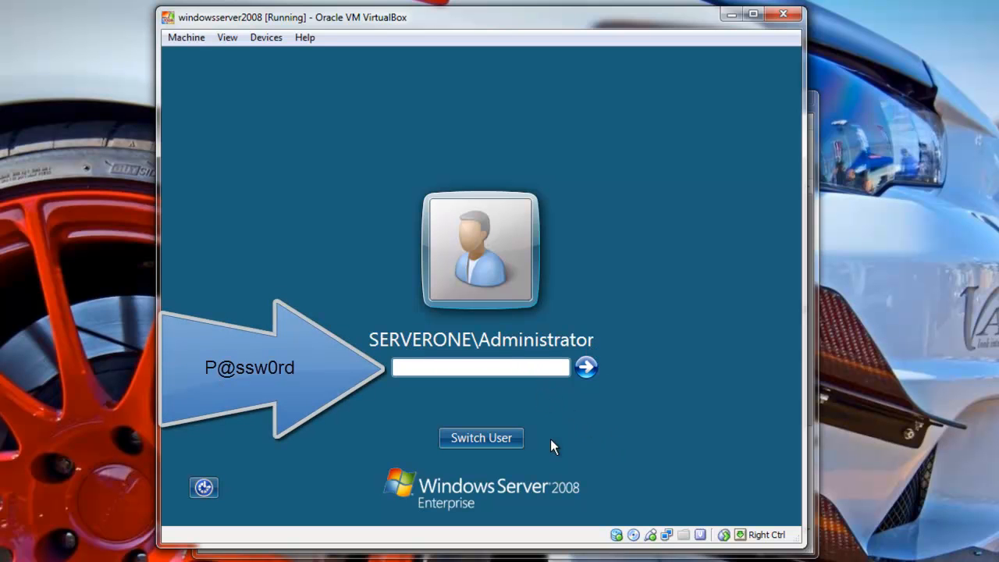
pyautogui.write('P@ssw0rd')
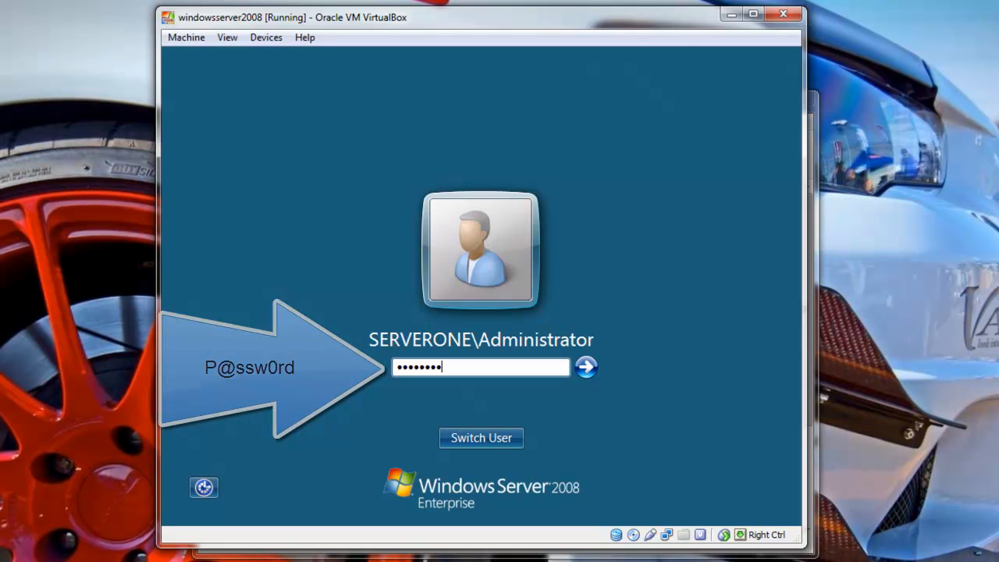
pyautogui.press('Return')
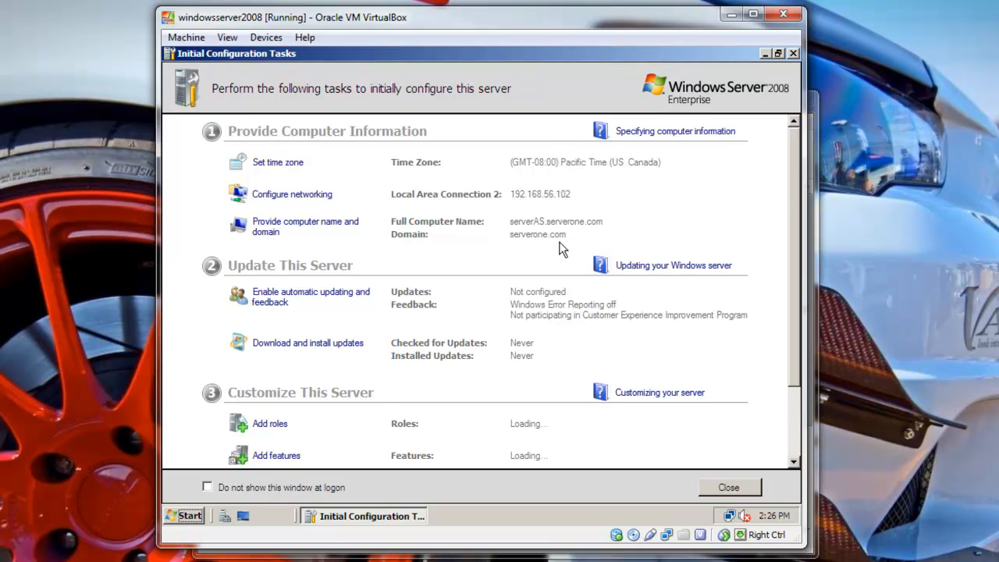
pyautogui.scroll(-3, 562, 249)
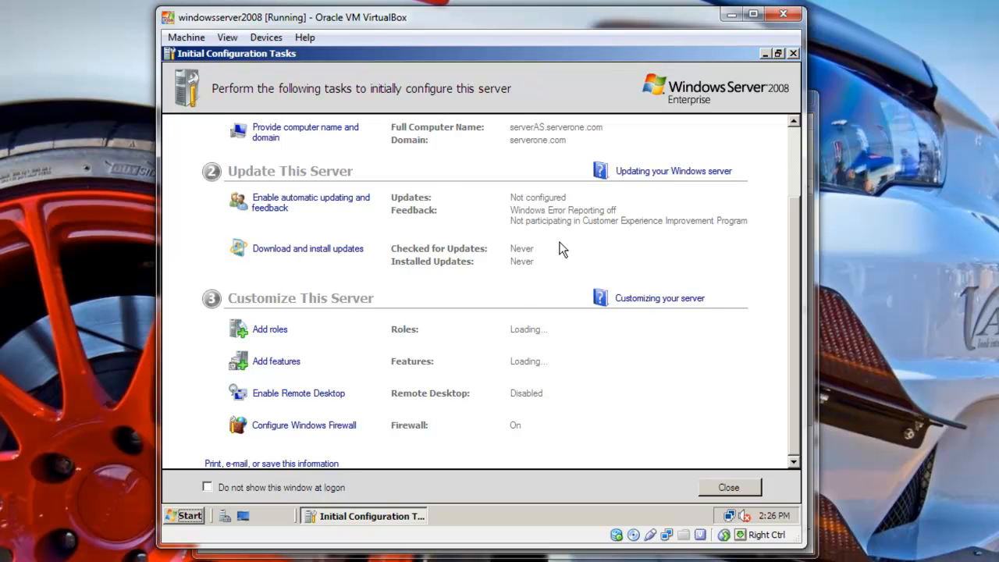
pyautogui.scroll(3, 562, 249)
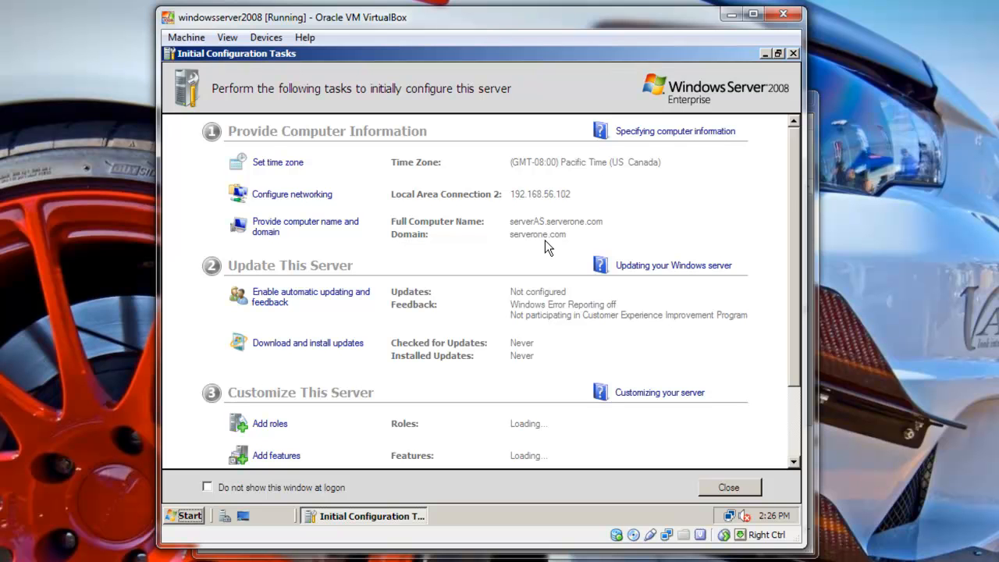
pyautogui.scroll(-3, 546, 242)
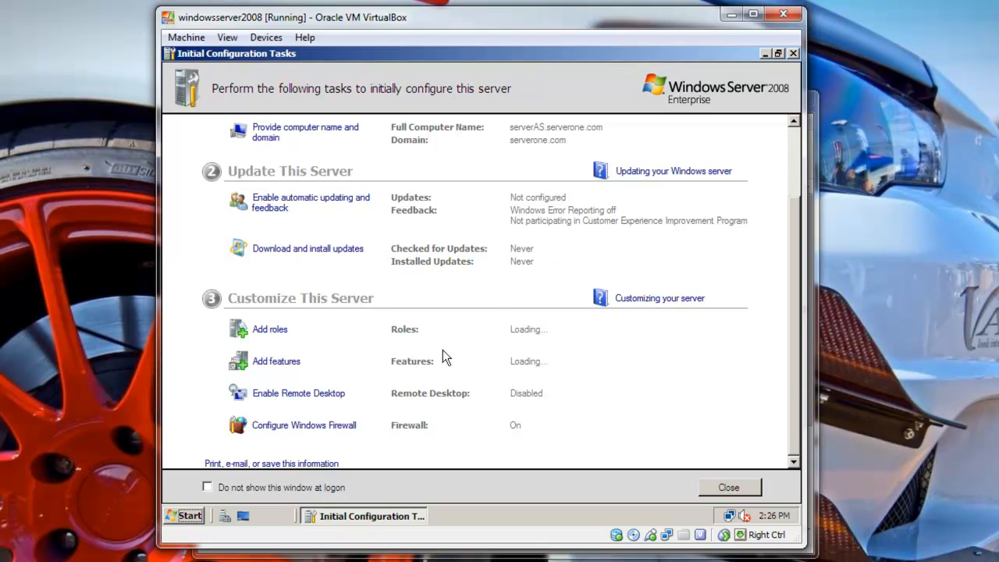
# Open Start > Network and select SERVERAS among WIN7-PC and VISTA-PC.
pyautogui.click(195, 517)
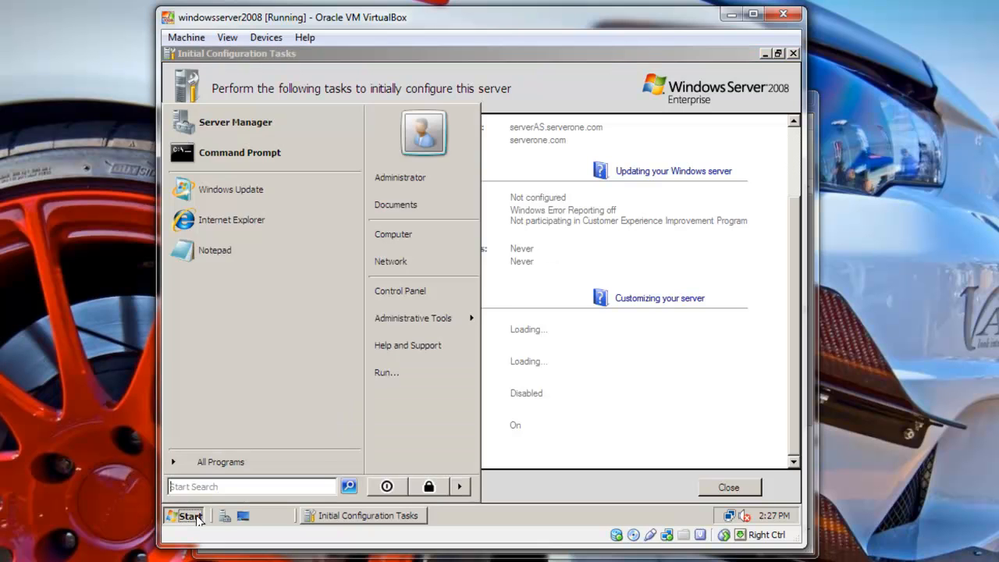
pyautogui.click(414, 264)
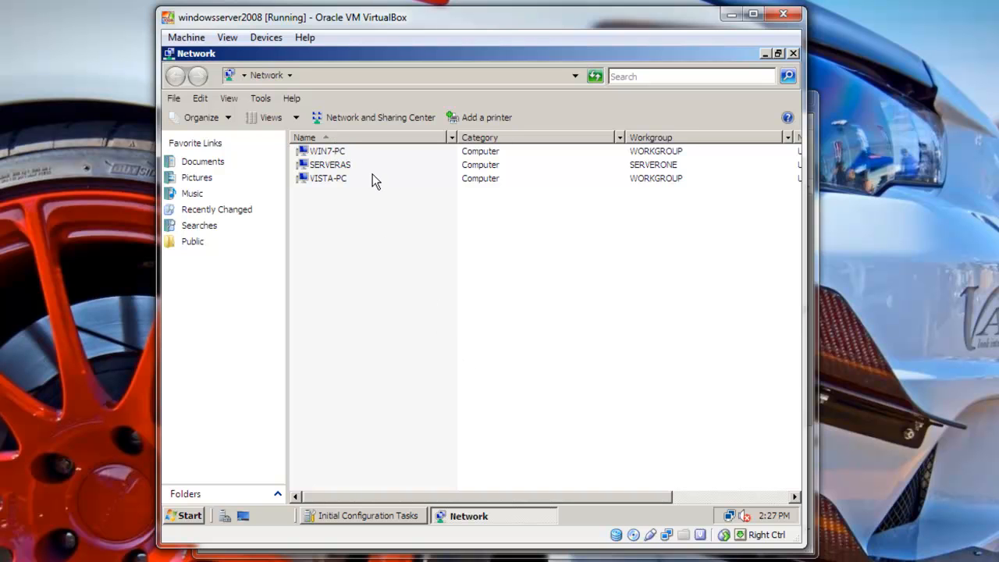
pyautogui.click(338, 164)
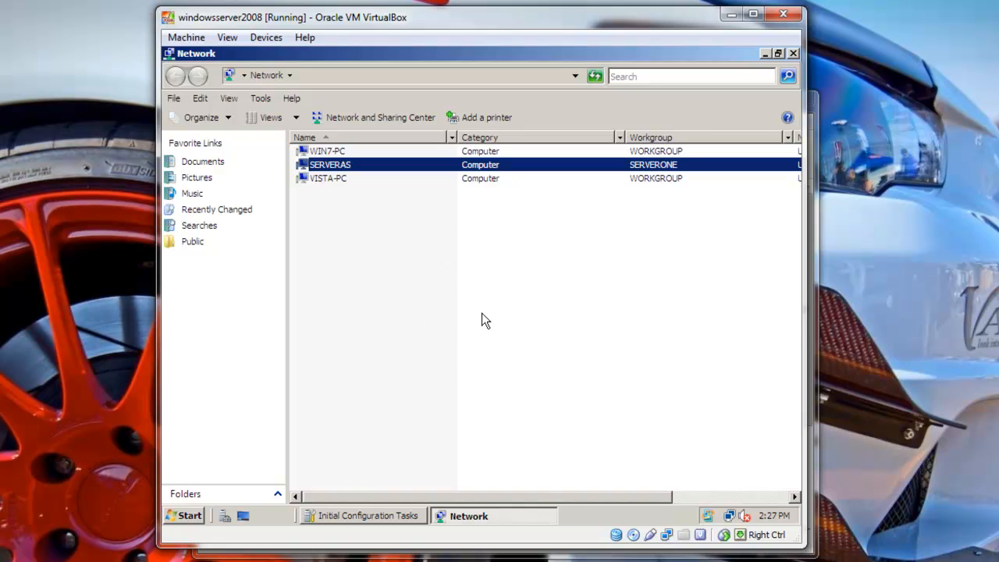
# Ping 192.168.56.108 from a Command Prompt to confirm 0% loss, then close it.
pyautogui.click(187, 515)
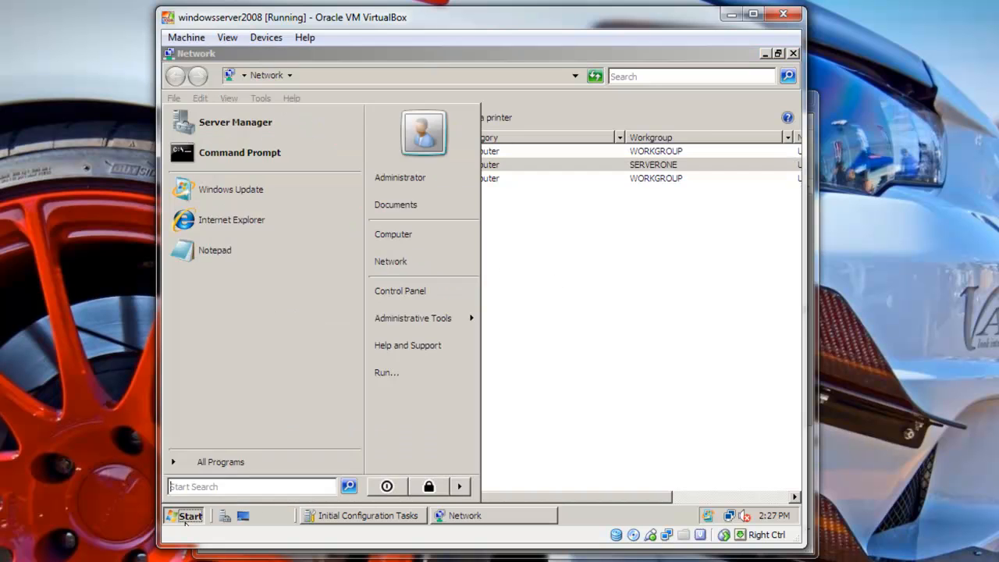
pyautogui.click(257, 153)
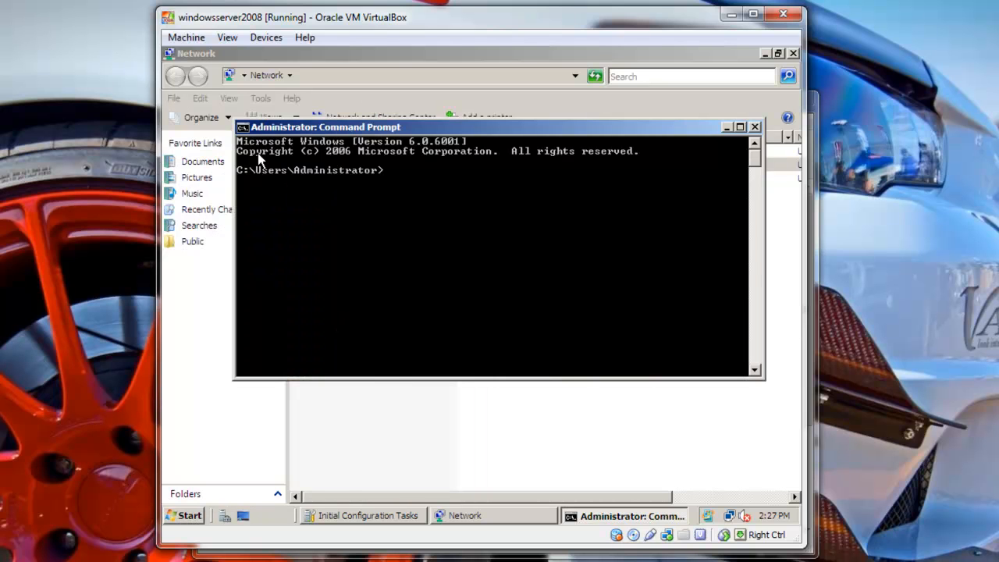
pyautogui.write('ping 192.168.56.108')
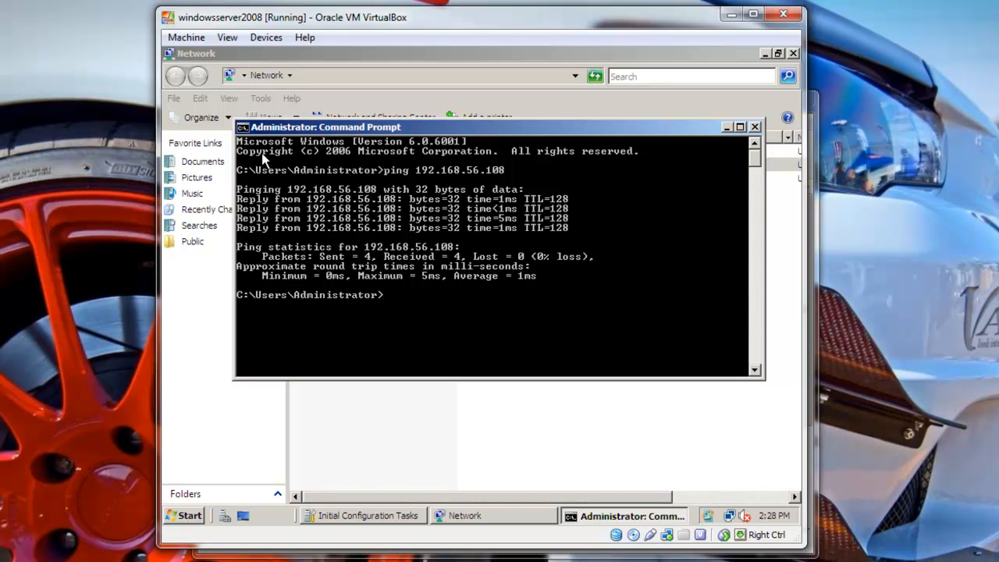
pyautogui.click(755, 127)
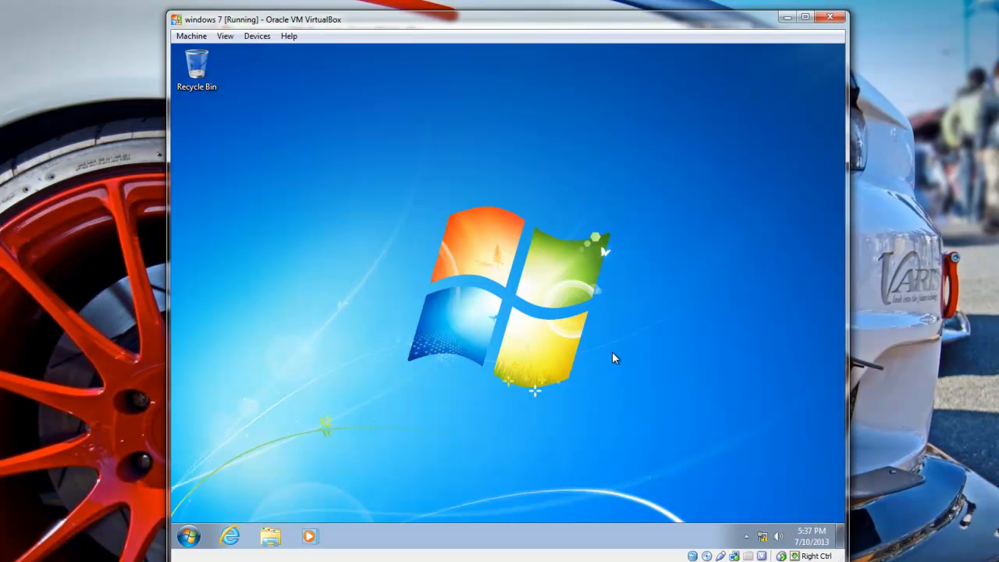
# From Computer Properties, open System Properties' Computer Name tab and click Change for WIN7-PC.
pyautogui.click(190, 539)
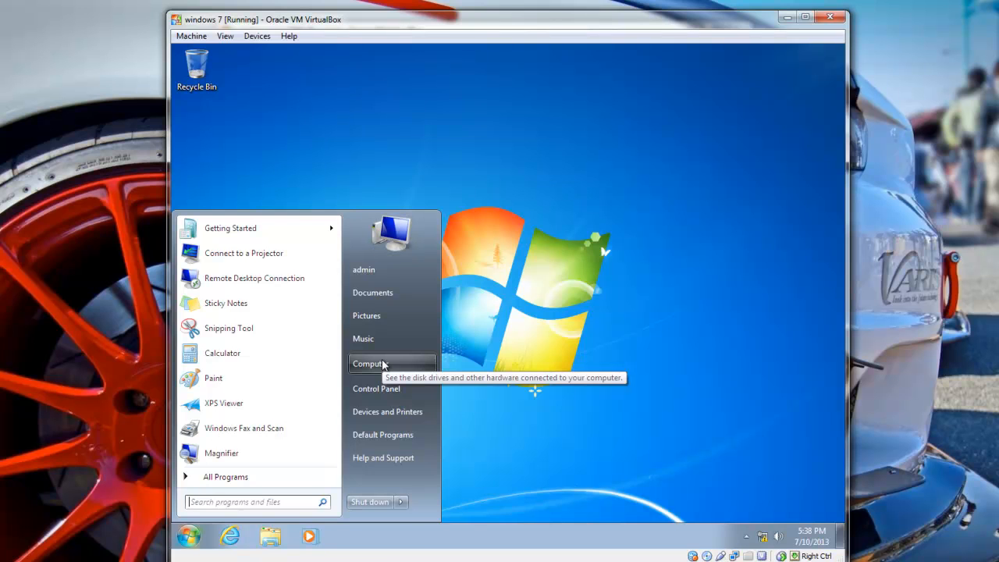
pyautogui.rightClick(383, 365)
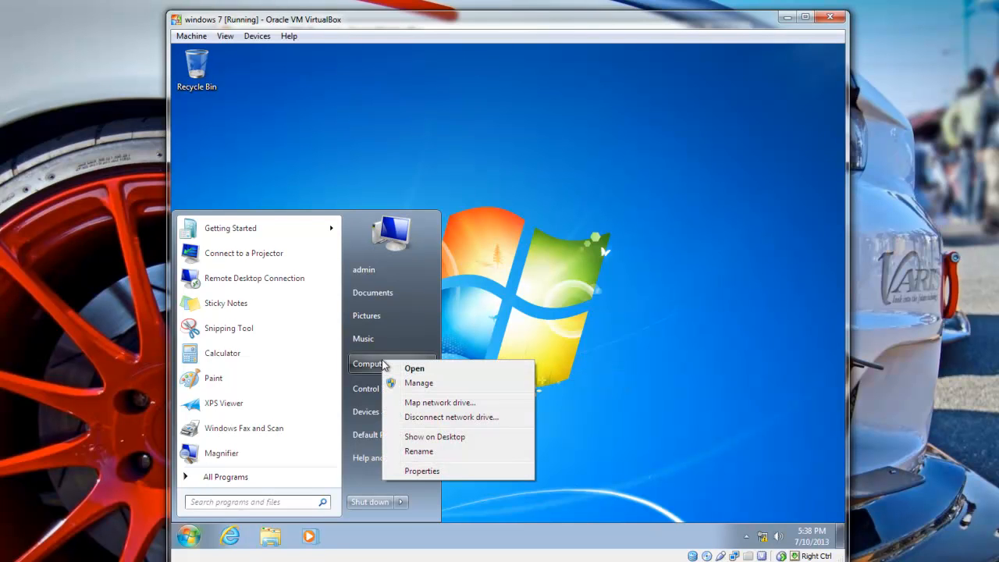
pyautogui.click(422, 472)
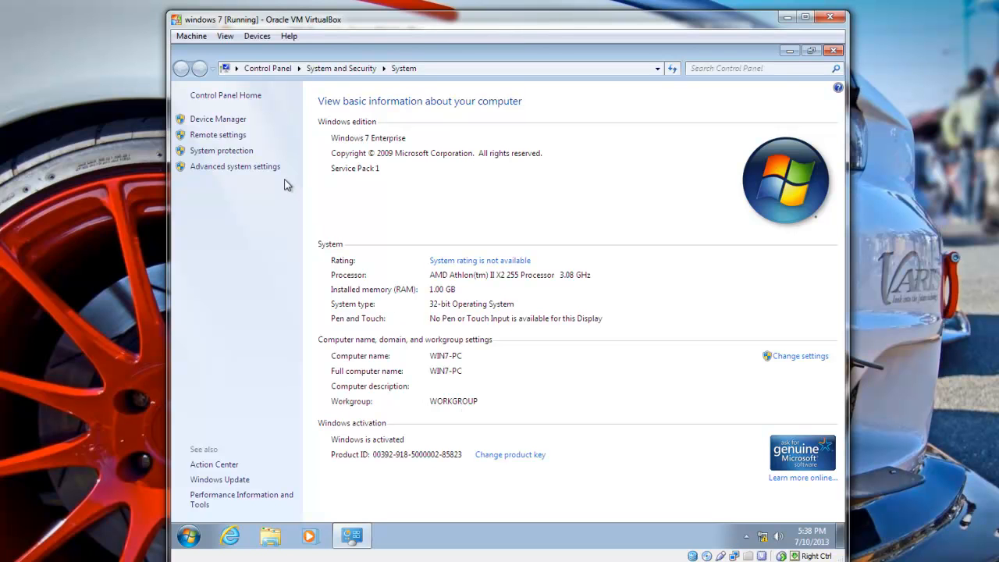
pyautogui.click(227, 138)
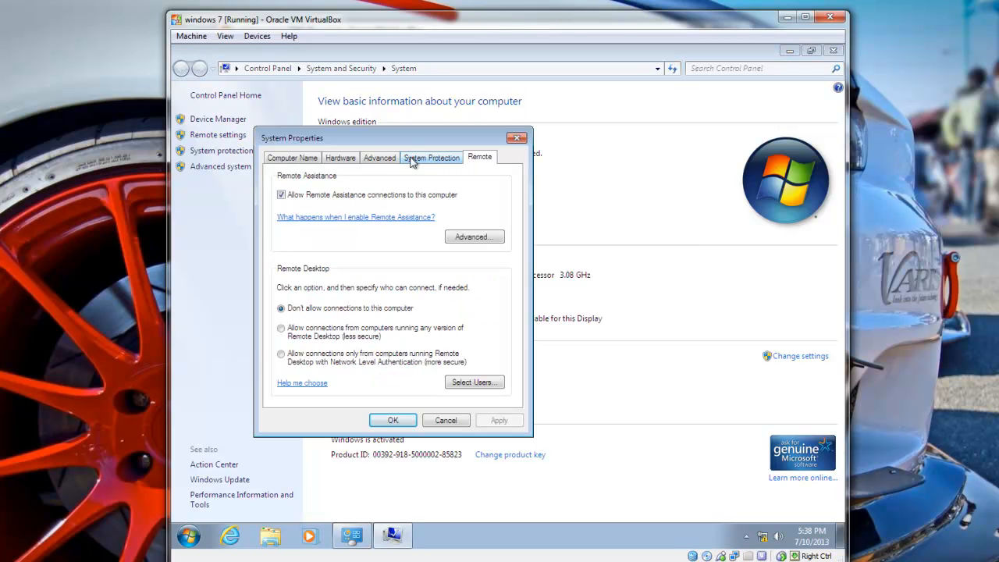
pyautogui.click(291, 158)
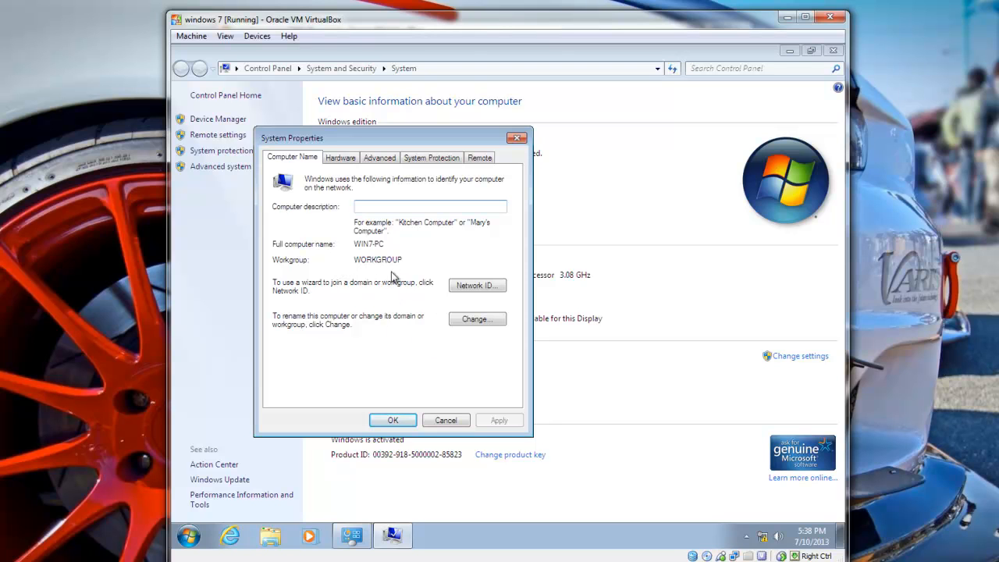
pyautogui.click(478, 320)
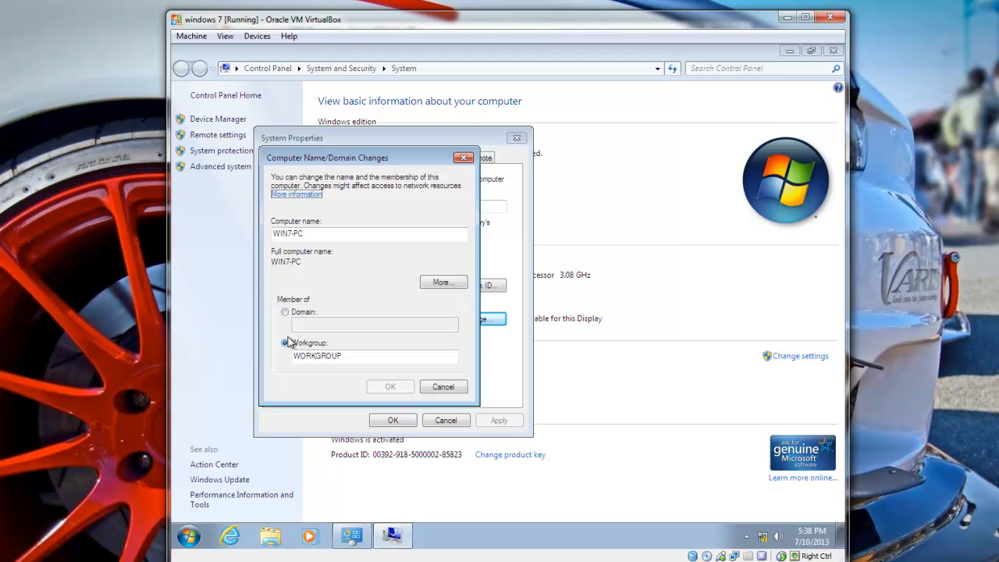
# Switch WIN7-PC from workgroup to domain membership with domain SERVERONE.COM.
pyautogui.click(286, 312)
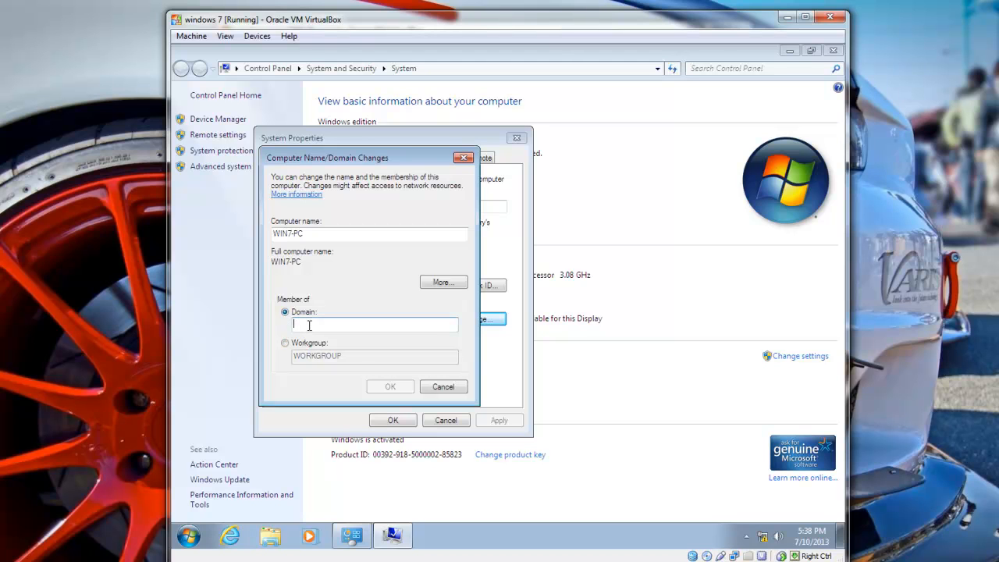
pyautogui.click(309, 326)
pyautogui.write('seSERV')
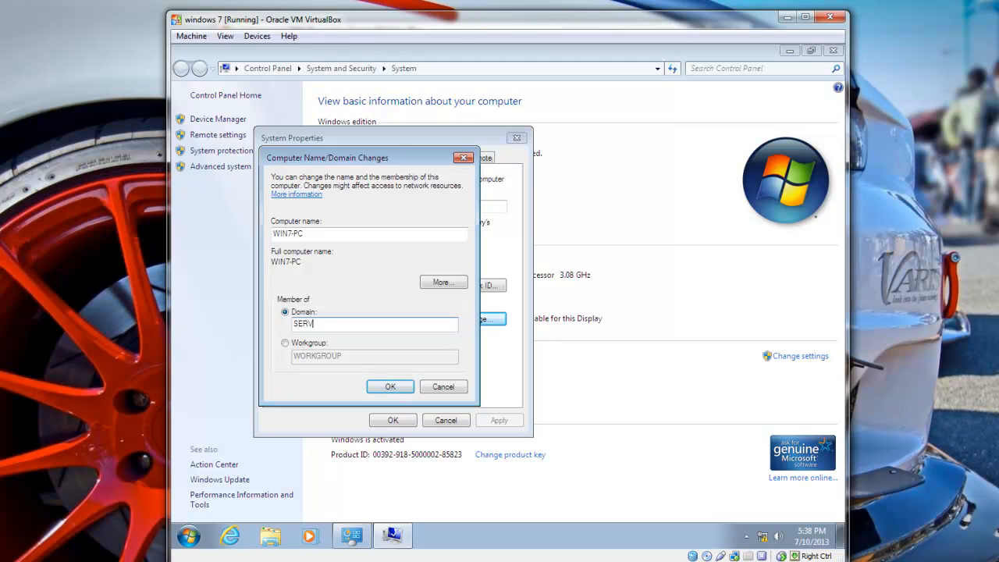
pyautogui.write('ERONE.COM')
pyautogui.click(391, 387)
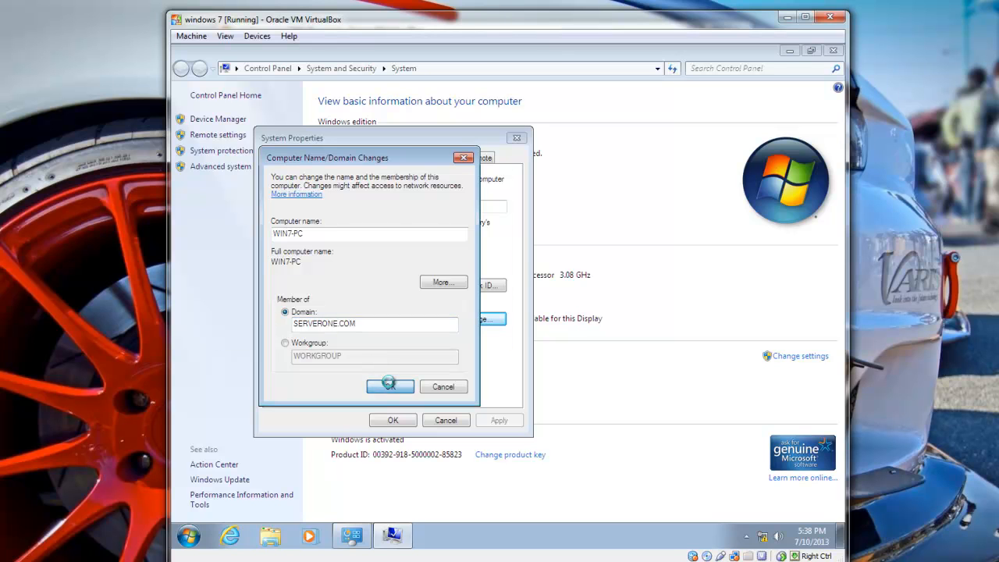
# Authenticate as domain Administrator, then acknowledge the welcome and restart-required messages.
pyautogui.moveTo(368, 182); pyautogui.dragTo(474, 220)
pyautogui.click(446, 297)
pyautogui.write('A')
pyautogui.press('capslock')
pyautogui.write('dmin')
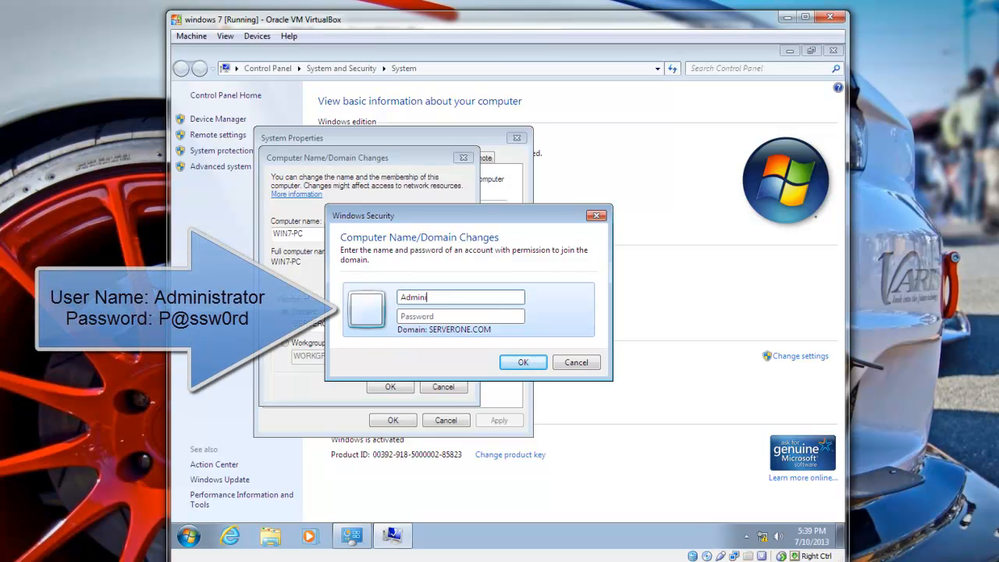
pyautogui.write('istrator')
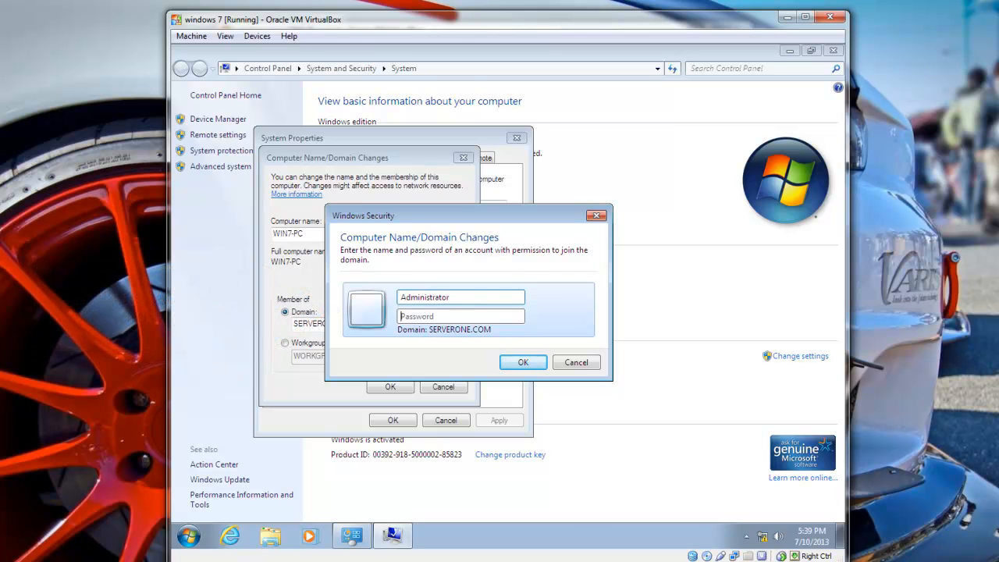
pyautogui.press('Tab')
pyautogui.write('••••••••')
pyautogui.press('Return')
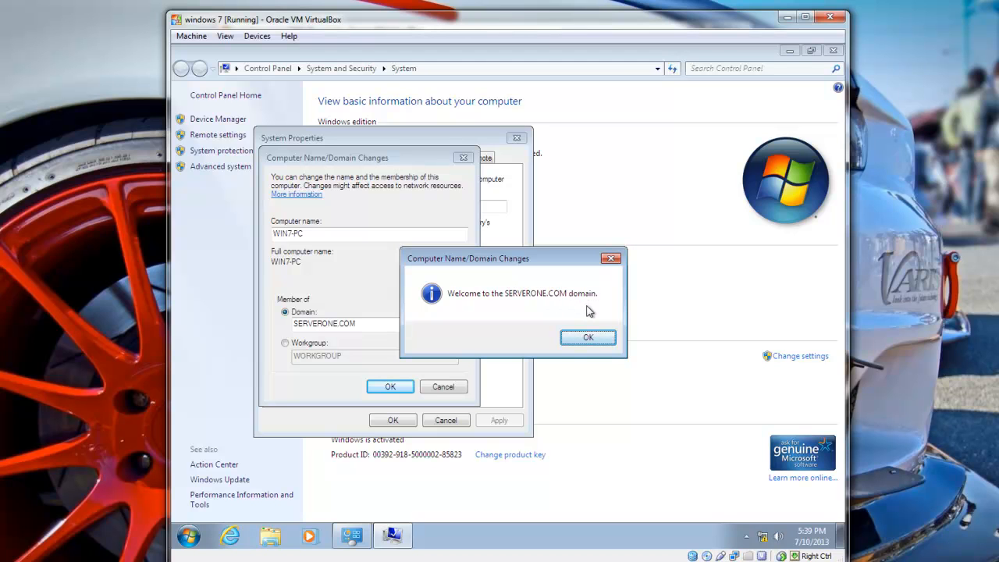
pyautogui.click(591, 343)
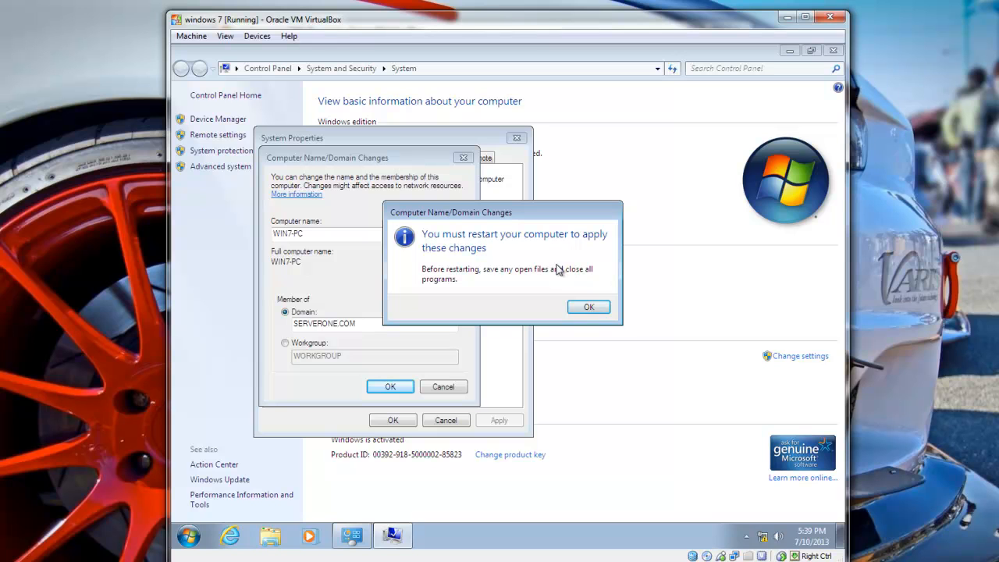
pyautogui.click(586, 309)
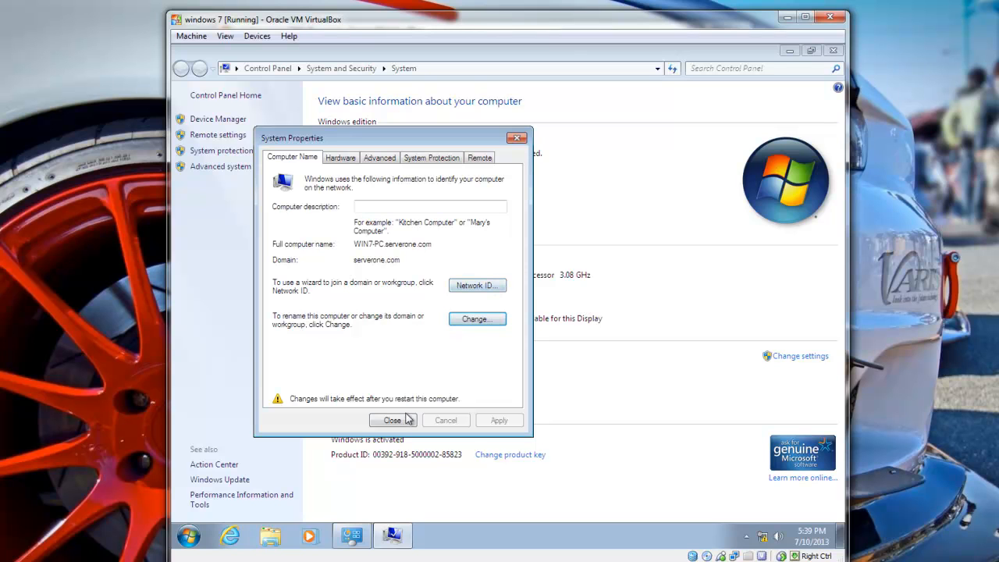
# Close System Properties, restart Windows 7, and send Ctrl-Alt-Del via the Machine menu.
pyautogui.click(396, 421)
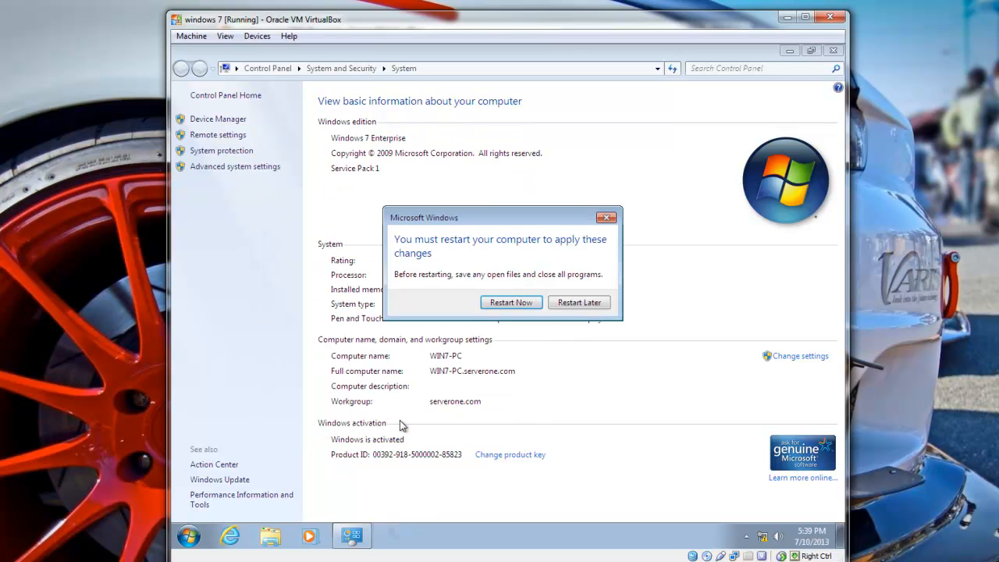
pyautogui.click(511, 303)
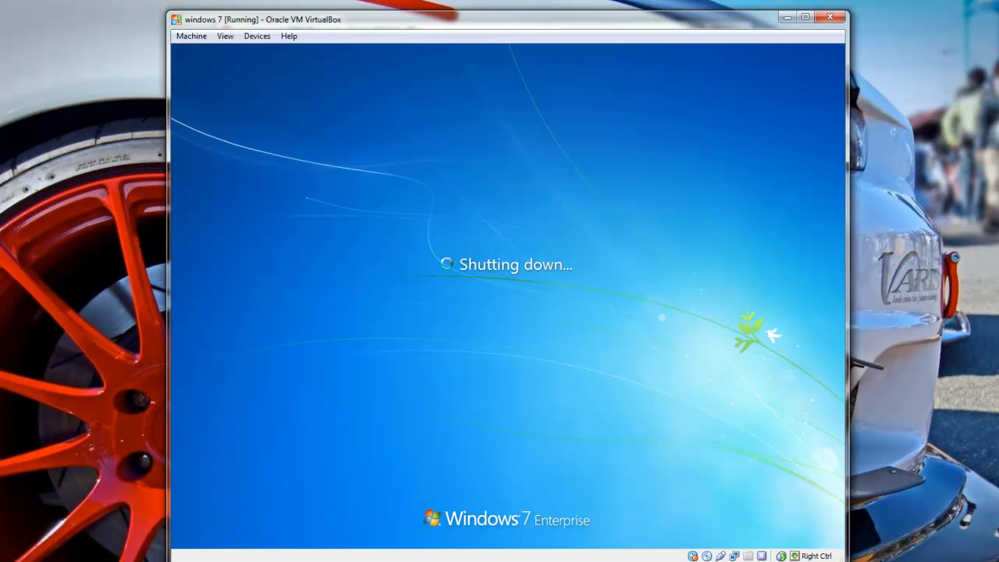
pyautogui.click(192, 38)
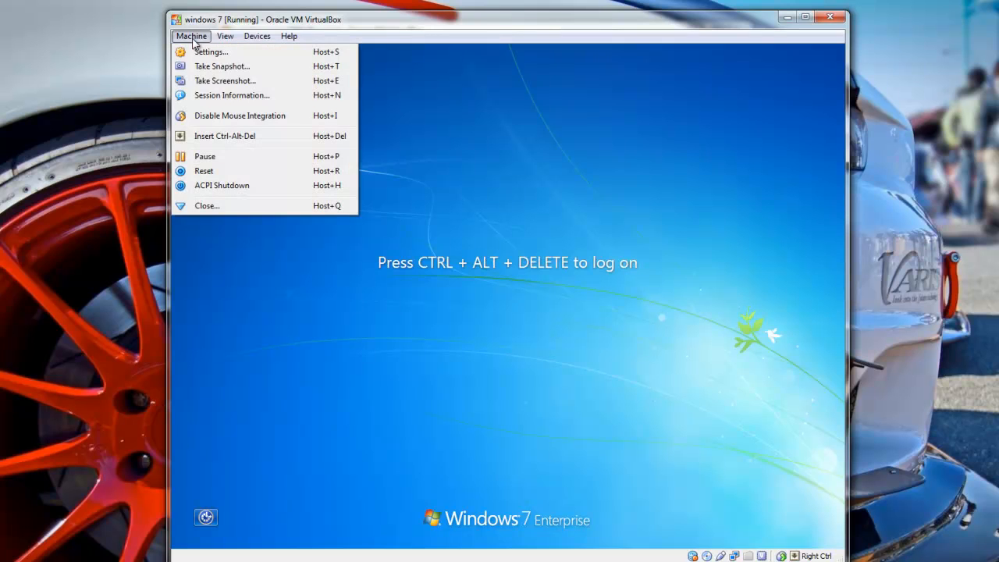
pyautogui.click(233, 136)
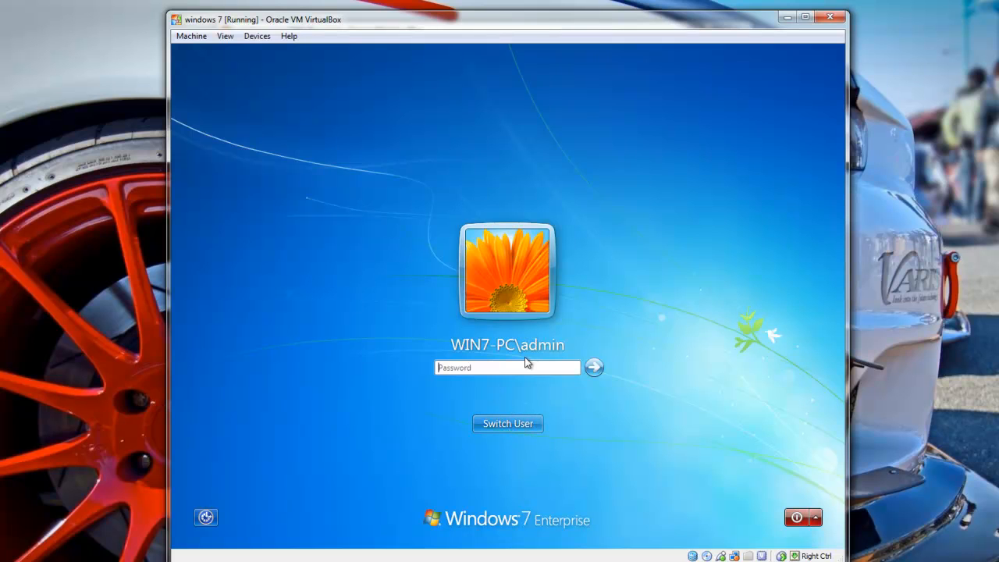
# Log on through Switch User > Other User as serverone\Administrator with its password.
pyautogui.click(530, 423)
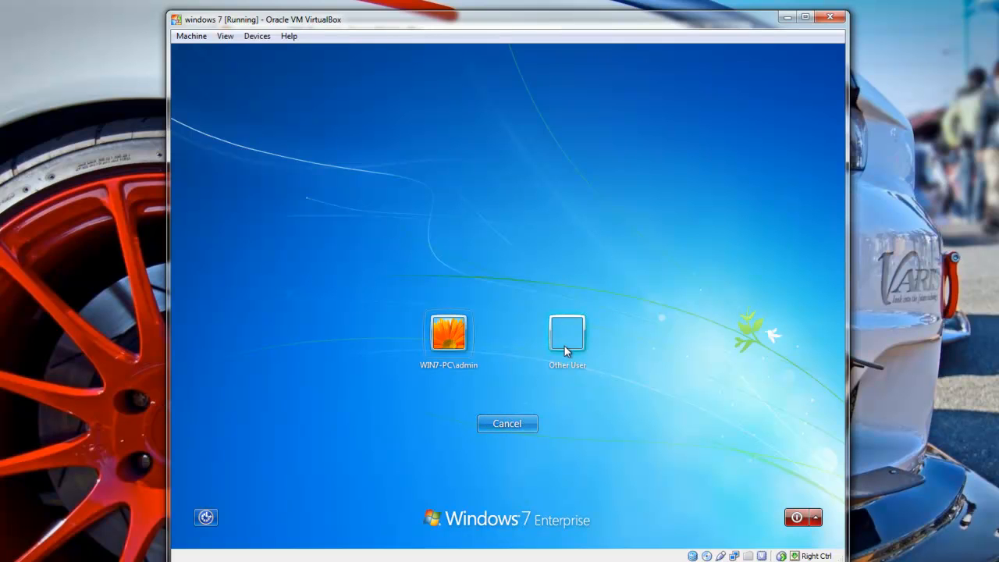
pyautogui.click(567, 336)
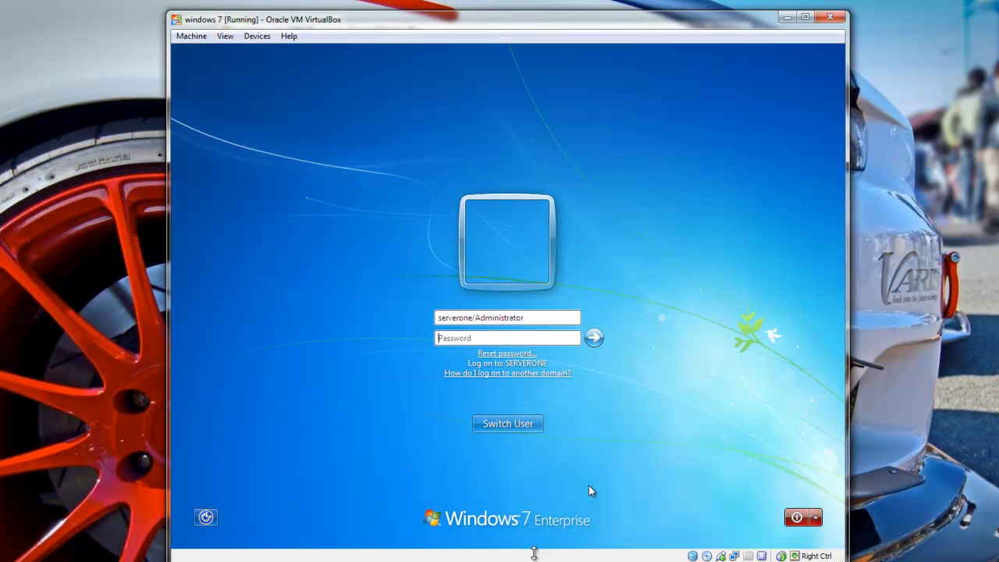
pyautogui.hotkey('alt', 'Tab')
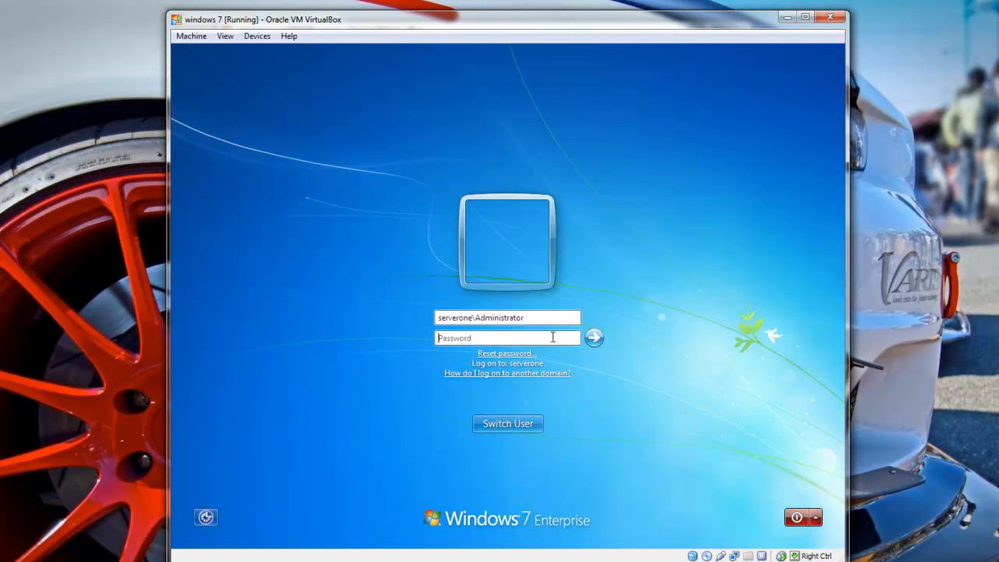
pyautogui.click(553, 338)
pyautogui.write('••••••••')
pyautogui.press('Return')
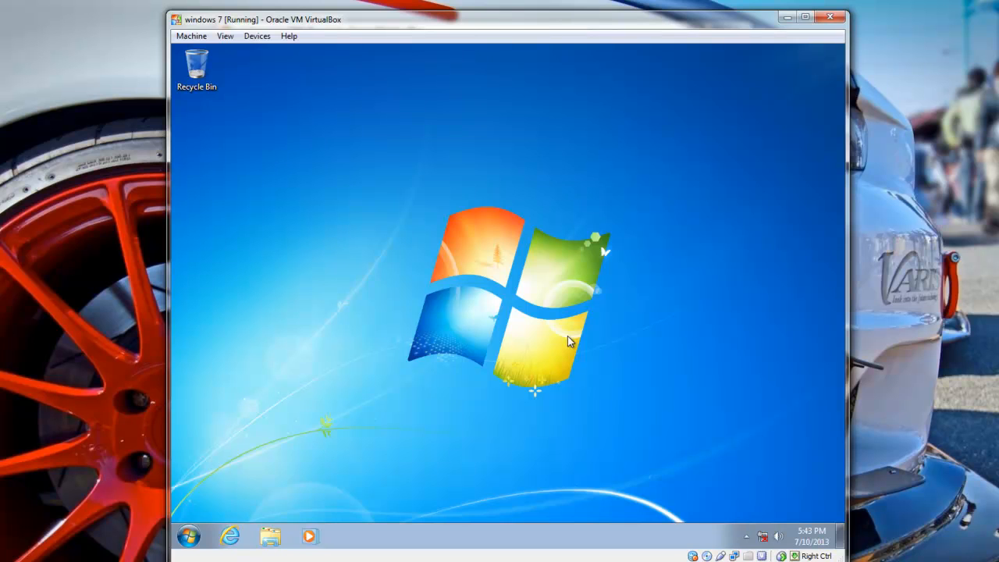
# Open Computer Properties to confirm WIN7-PC now belongs to domain serverone.com.
pyautogui.click(188, 534)
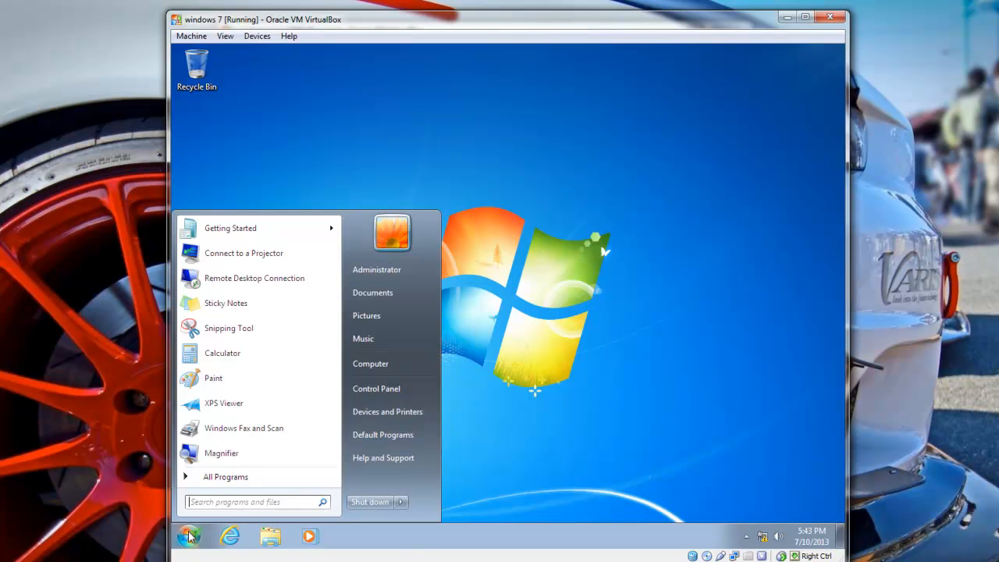
pyautogui.rightClick(406, 364)
pyautogui.click(446, 474)
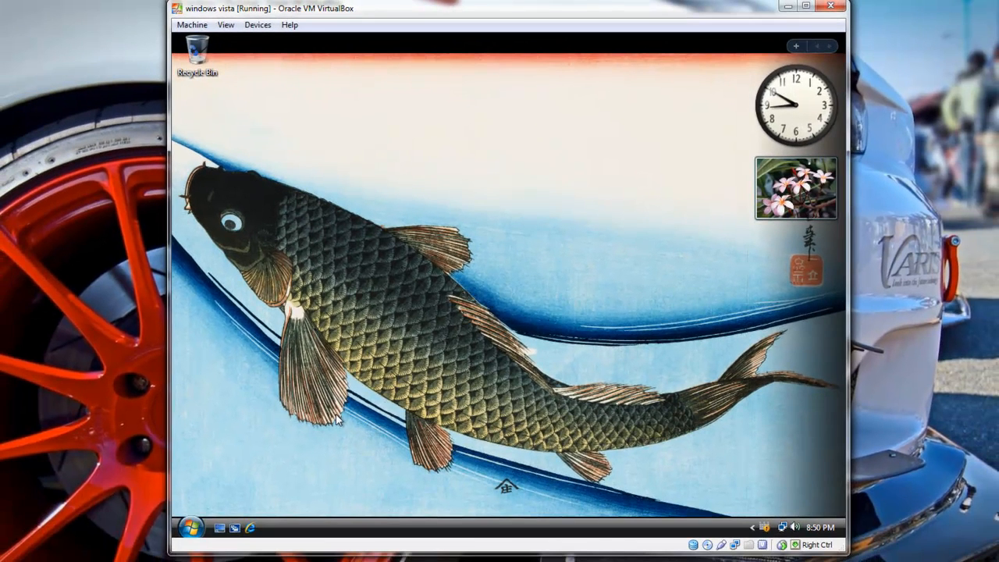
# Open Vista's Advanced system settings, Computer Name tab, and click Change.
pyautogui.click(190, 529)
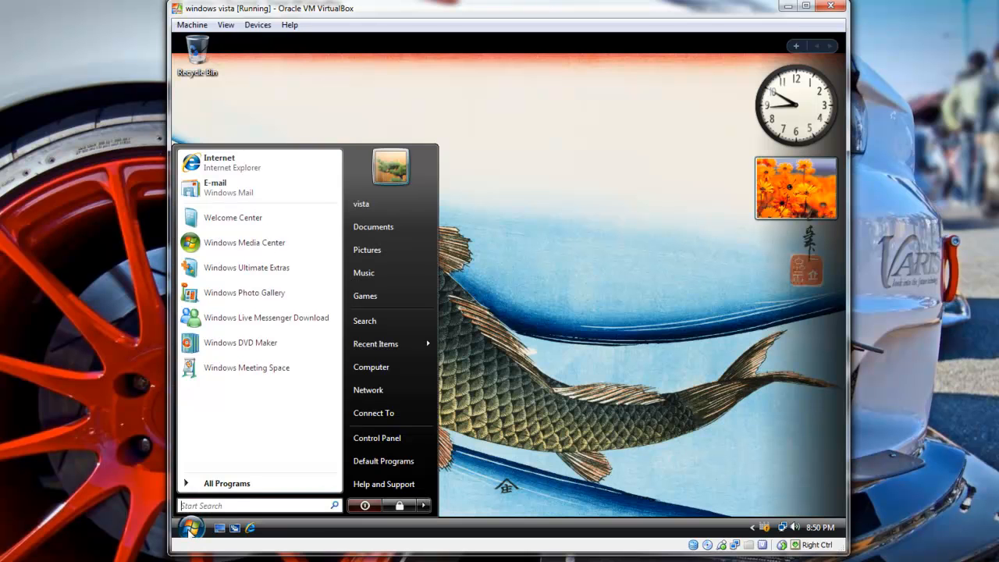
pyautogui.rightClick(390, 370)
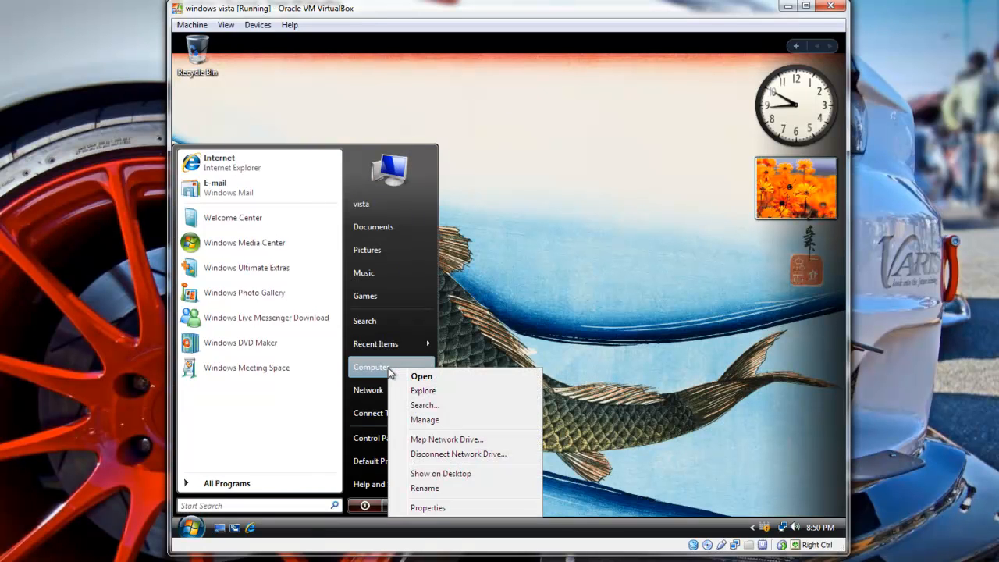
pyautogui.click(428, 508)
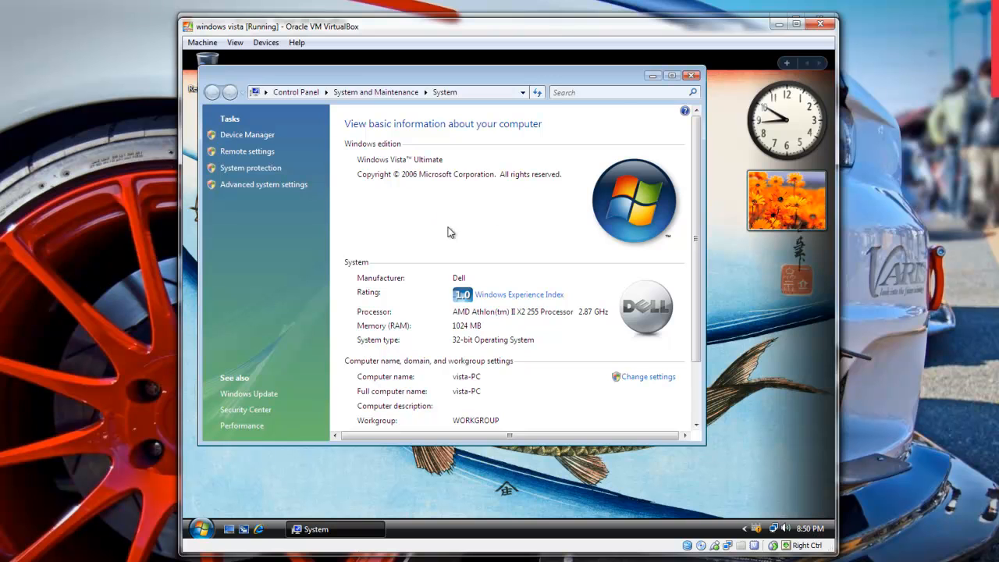
pyautogui.click(673, 75)
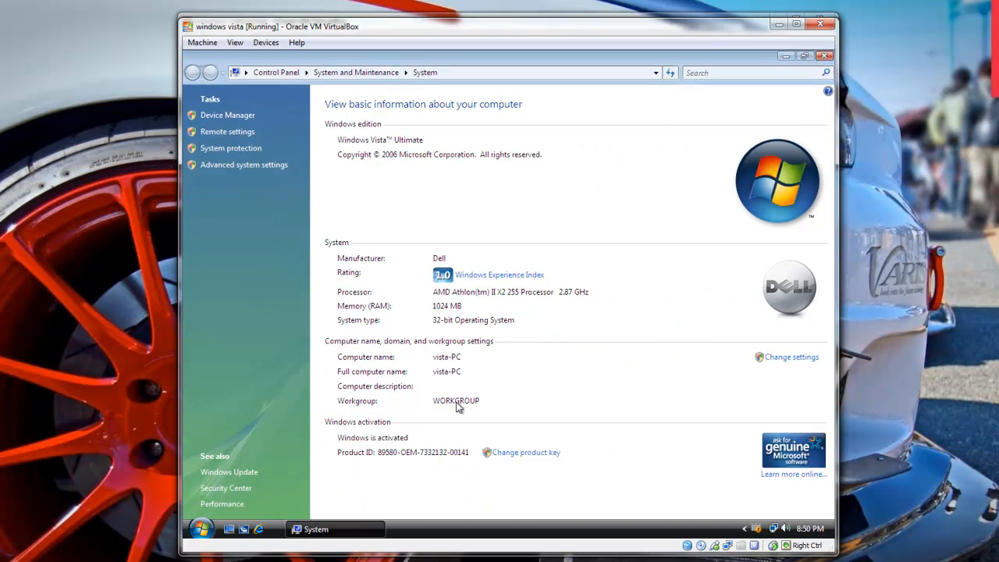
pyautogui.click(257, 166)
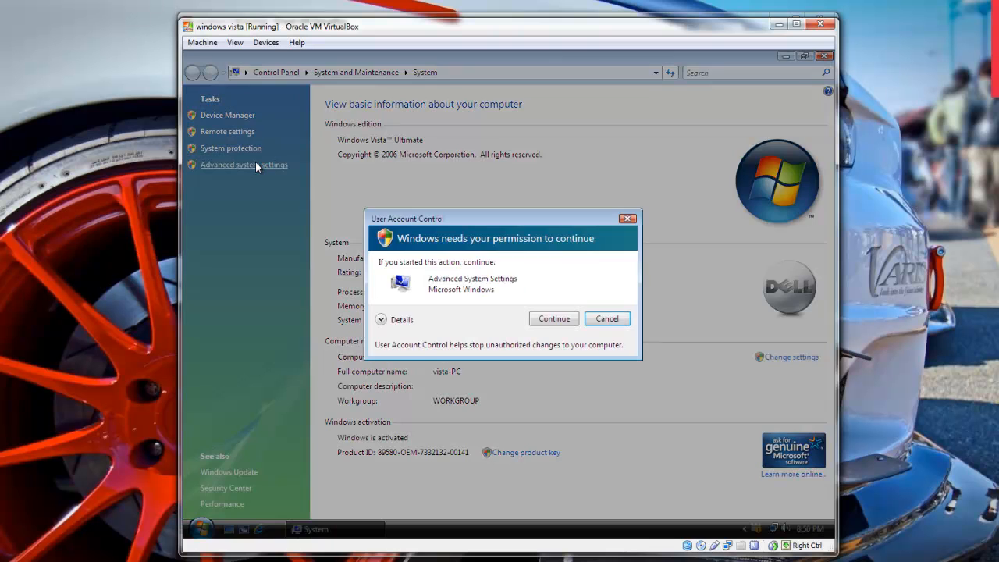
pyautogui.click(554, 319)
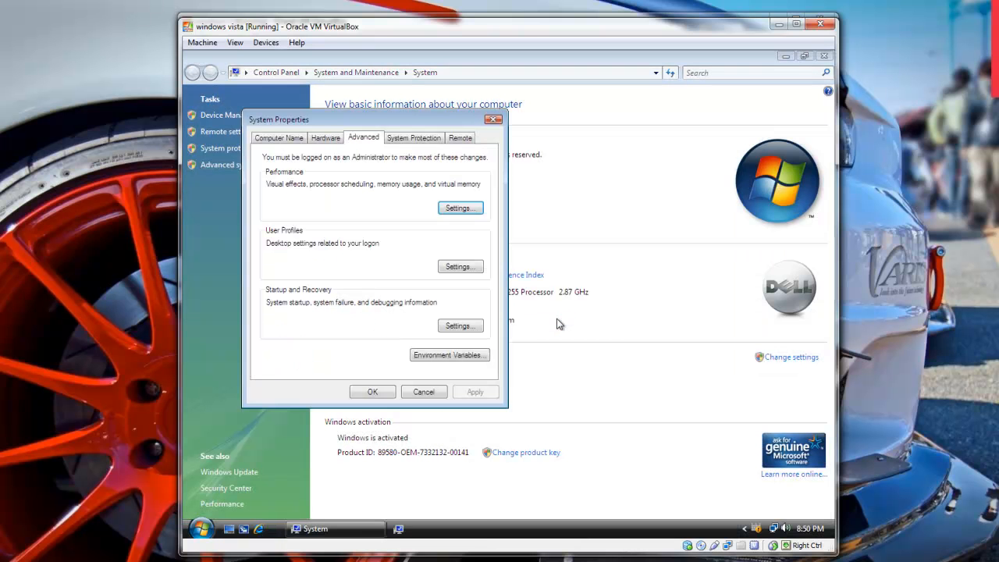
pyautogui.click(300, 140)
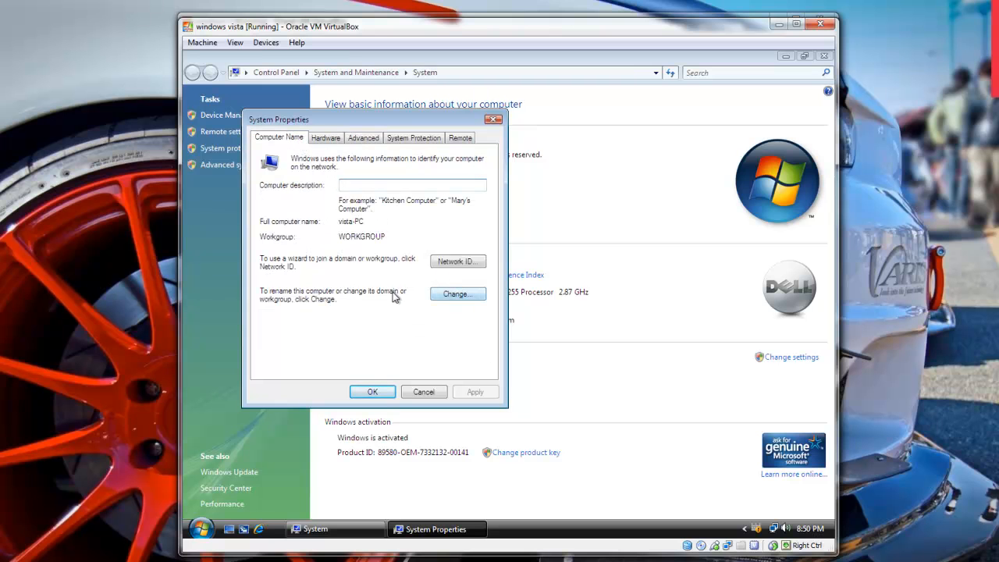
pyautogui.click(465, 300)
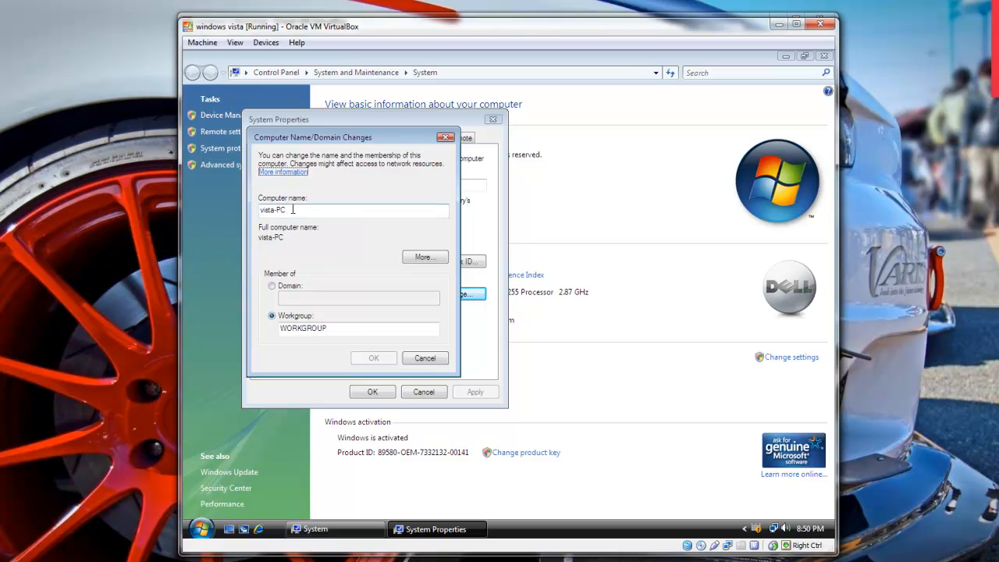
# Select Domain membership and enter SERVERONE.COM as the domain to join.
pyautogui.click(273, 286)
pyautogui.click(326, 302)
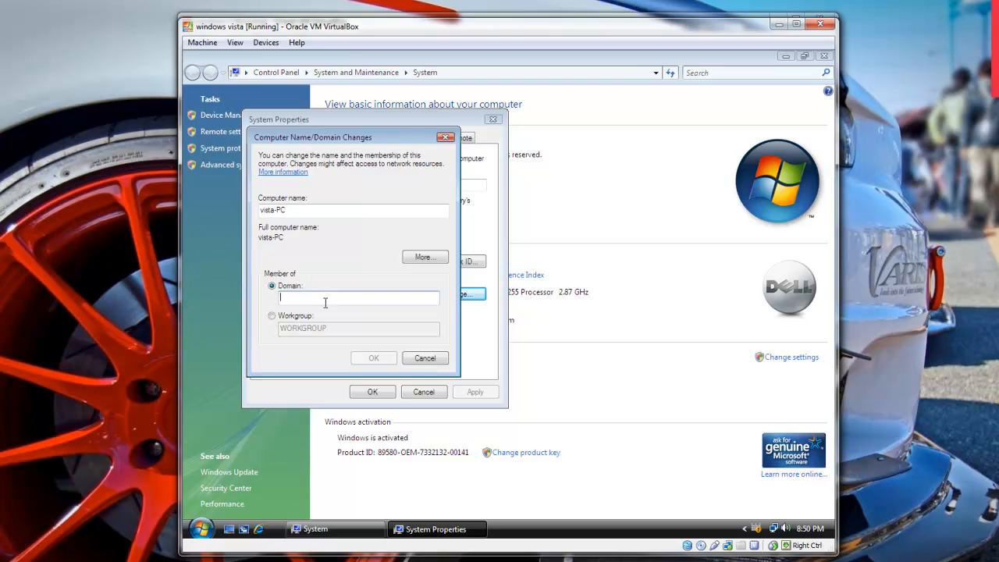
pyautogui.write('ser')
pyautogui.press('BackSpace')
pyautogui.press('BackSpace')
pyautogui.write('SERVERONE')
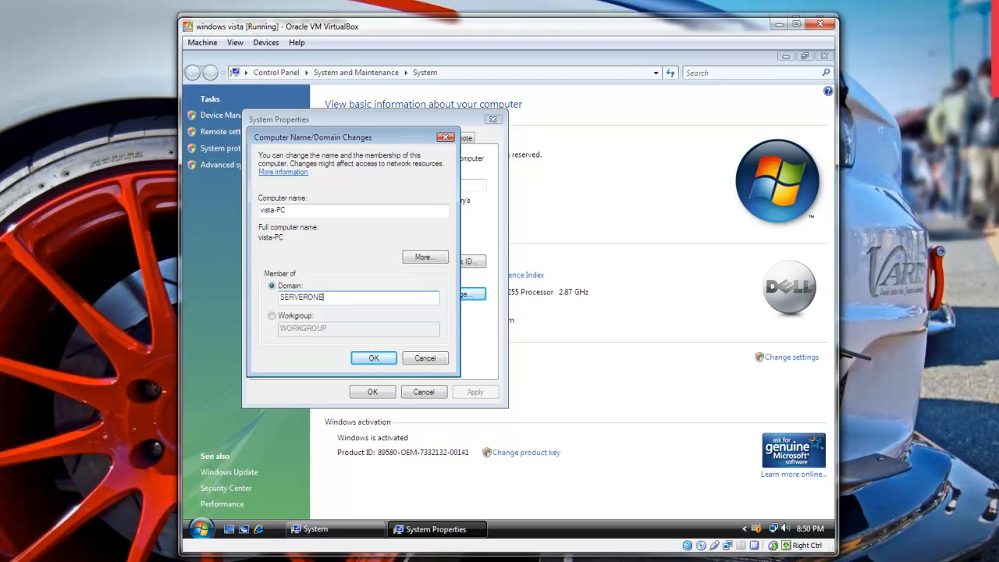
pyautogui.write('.COM')
pyautogui.click(373, 357)
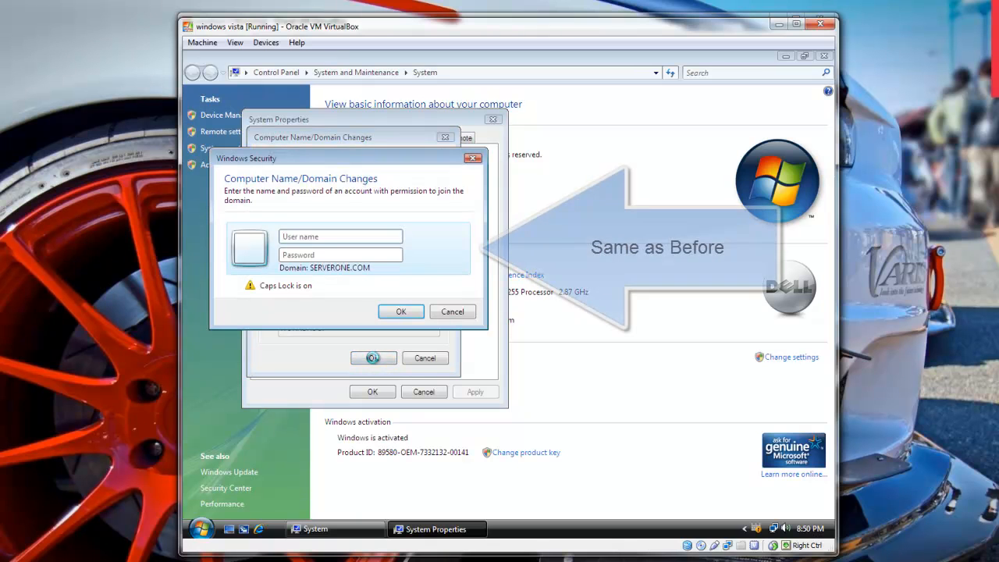
# Supply the domain Administrator name and password to complete the join.
pyautogui.write('A')
pyautogui.press('capslock')
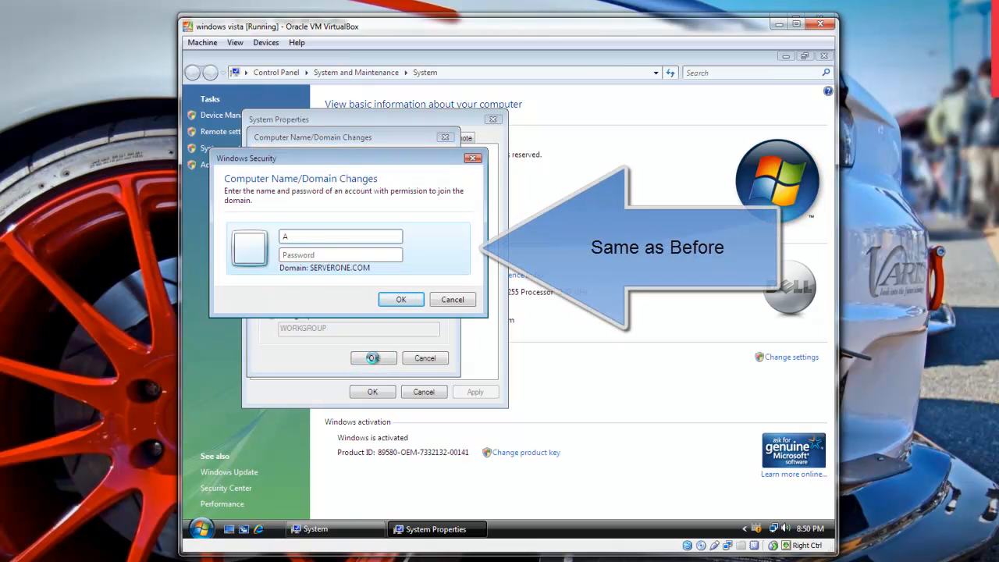
pyautogui.write('dministrator')
pyautogui.press('Tab')
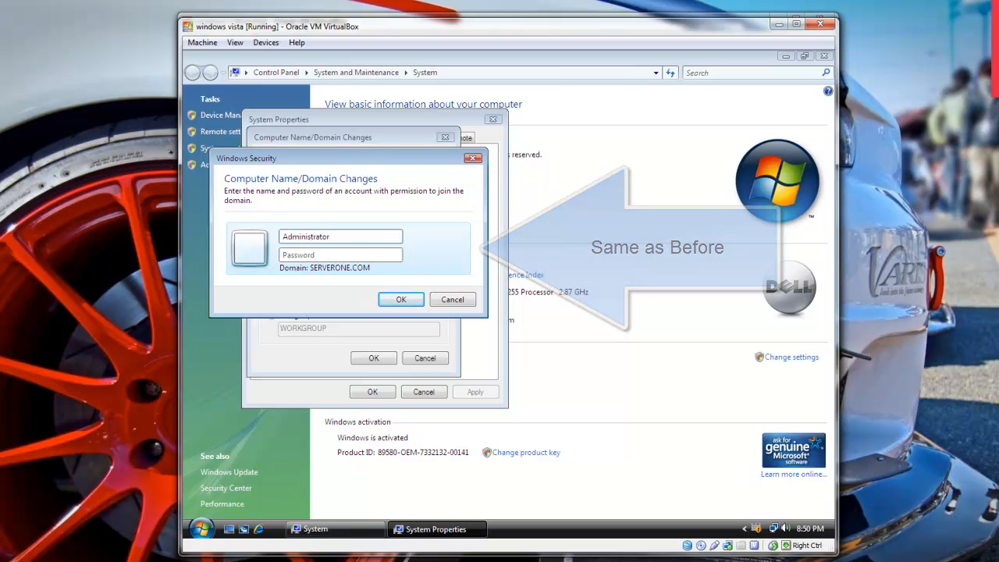
pyautogui.write('passwo')
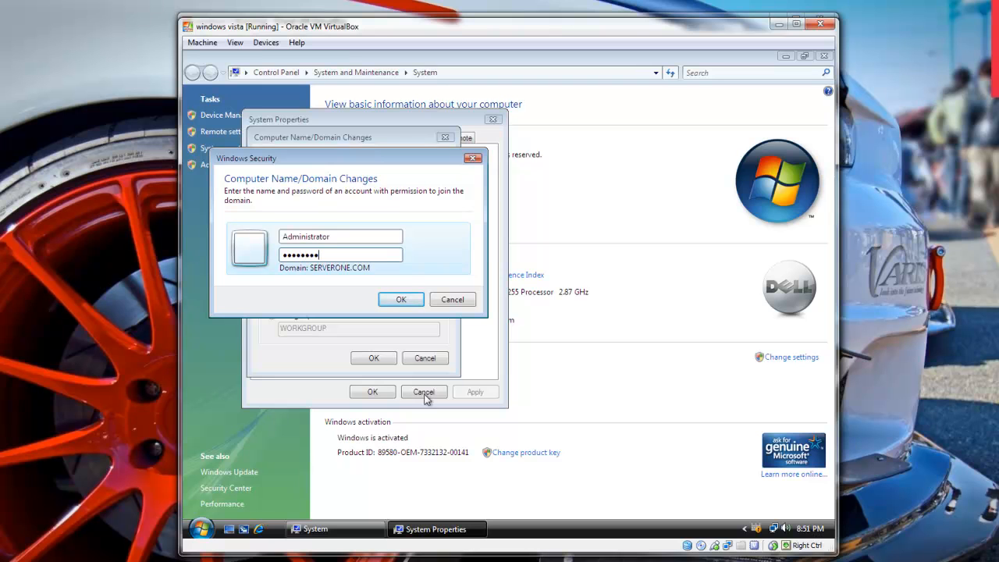
pyautogui.click(401, 301)
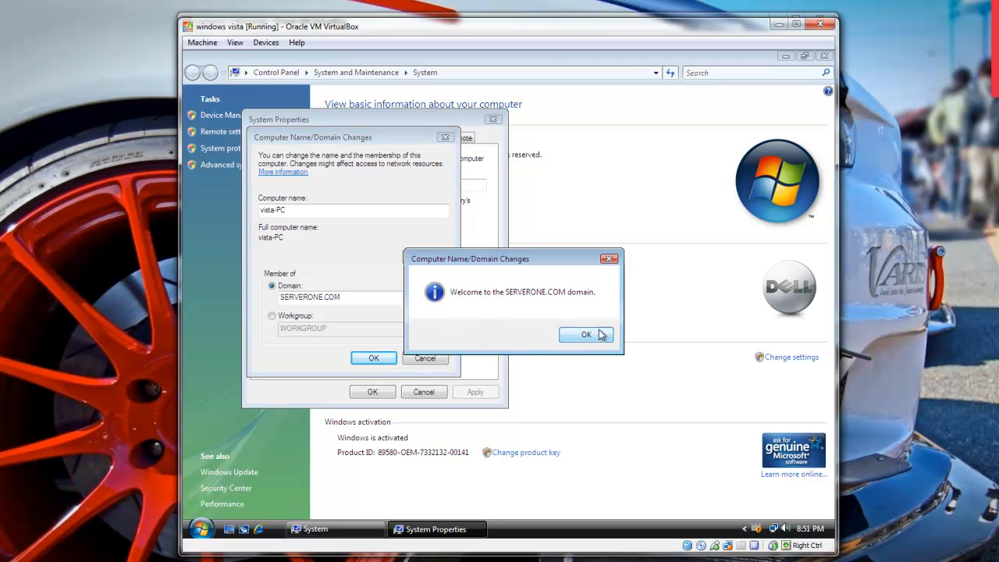
# Dismiss the welcome and restart notices, close System Properties, and restart Vista now.
pyautogui.click(585, 335)
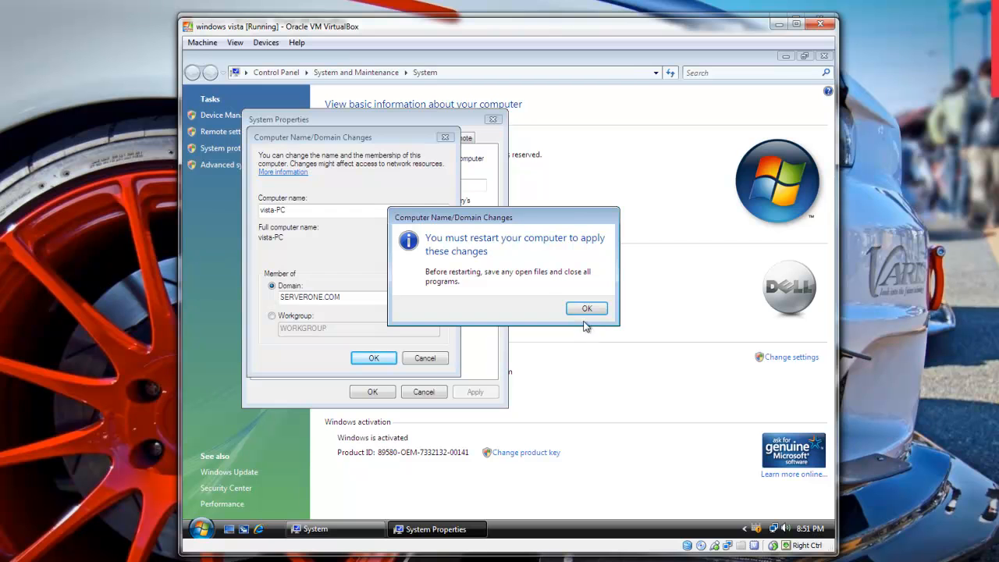
pyautogui.click(587, 311)
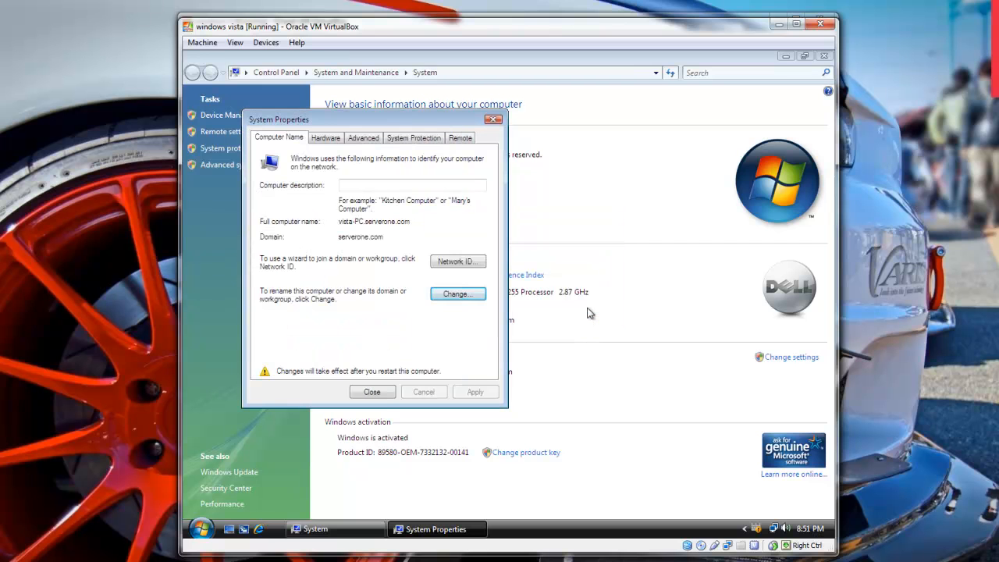
pyautogui.click(381, 394)
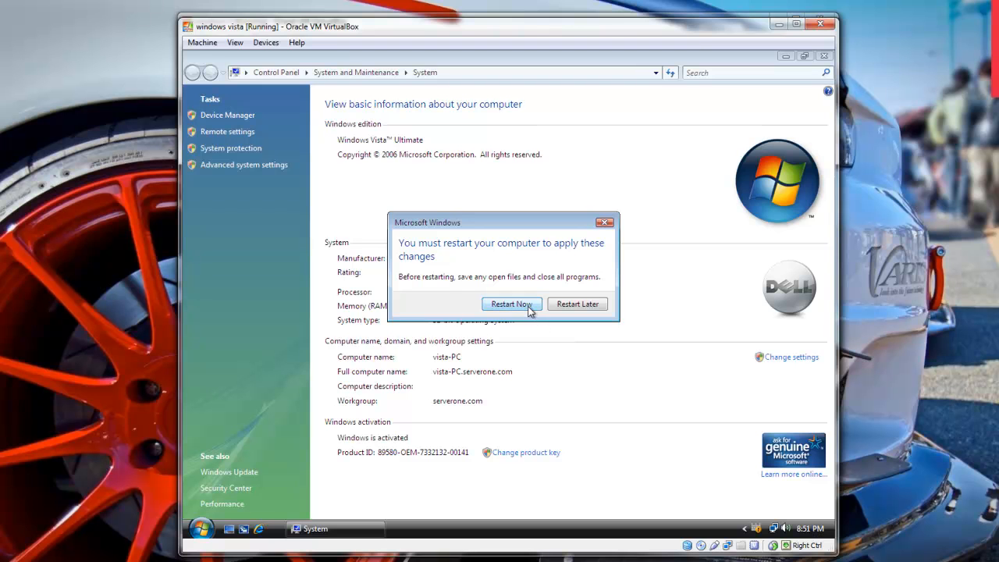
pyautogui.click(512, 304)
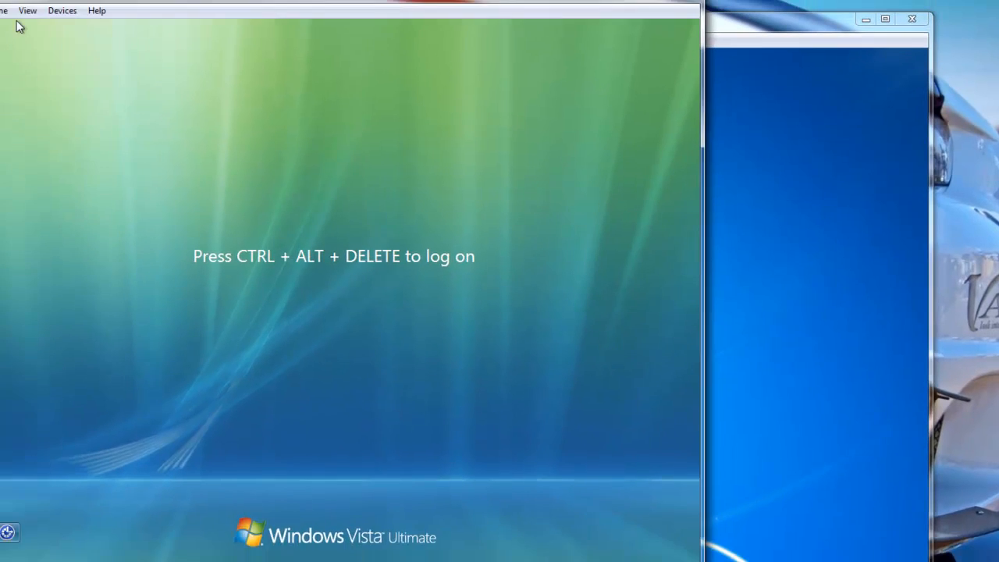
# Send Ctrl-Alt-Del to Vista and log on via Other User as serverone\Administrator.
pyautogui.click(82, 26)
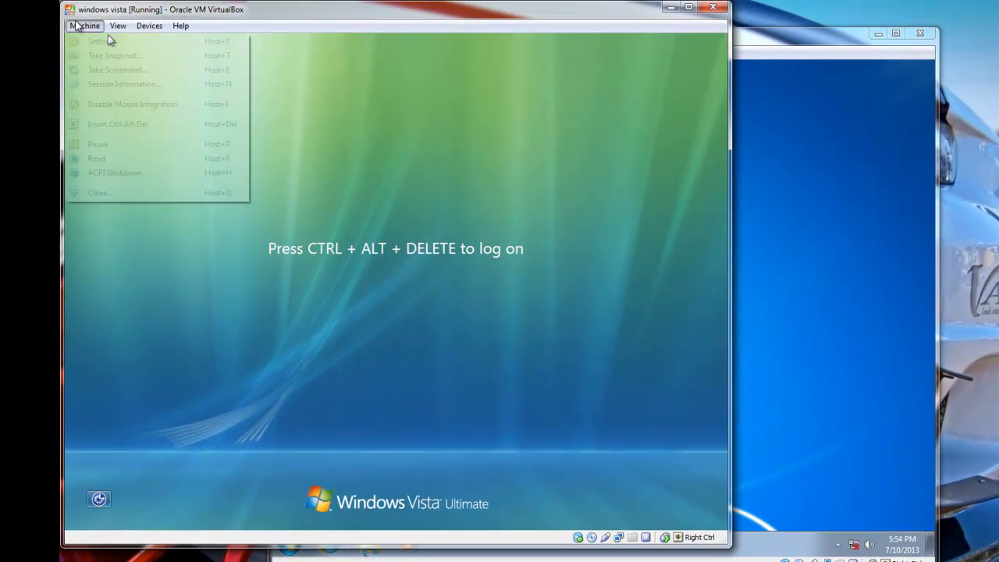
pyautogui.click(119, 124)
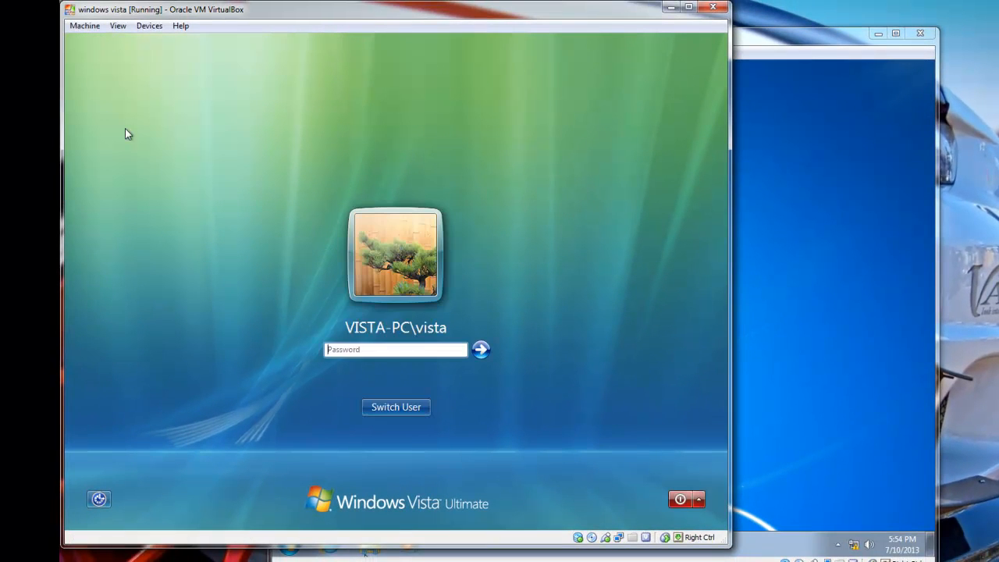
pyautogui.click(422, 407)
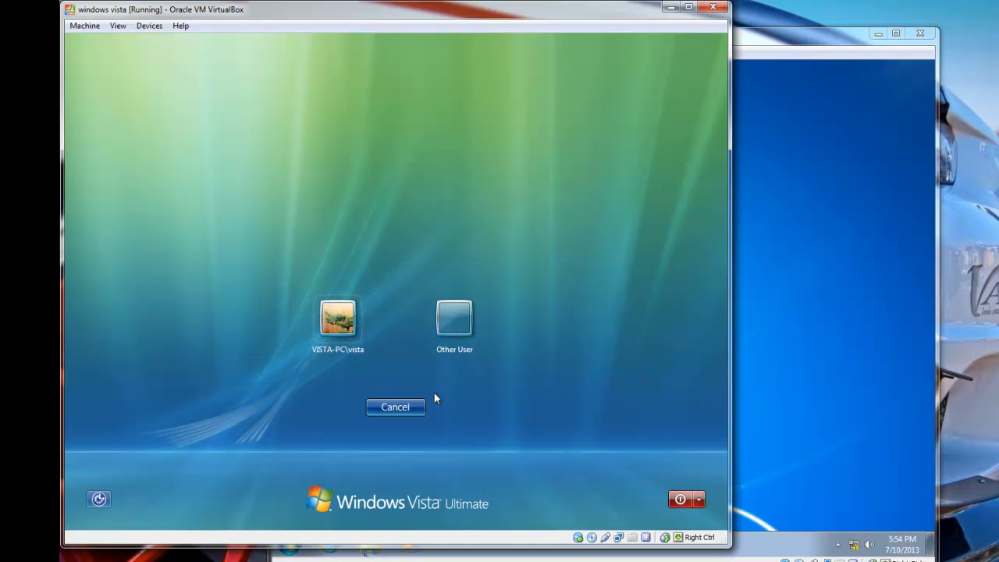
pyautogui.click(455, 318)
pyautogui.moveTo(528, 13); pyautogui.dragTo(737, 39)
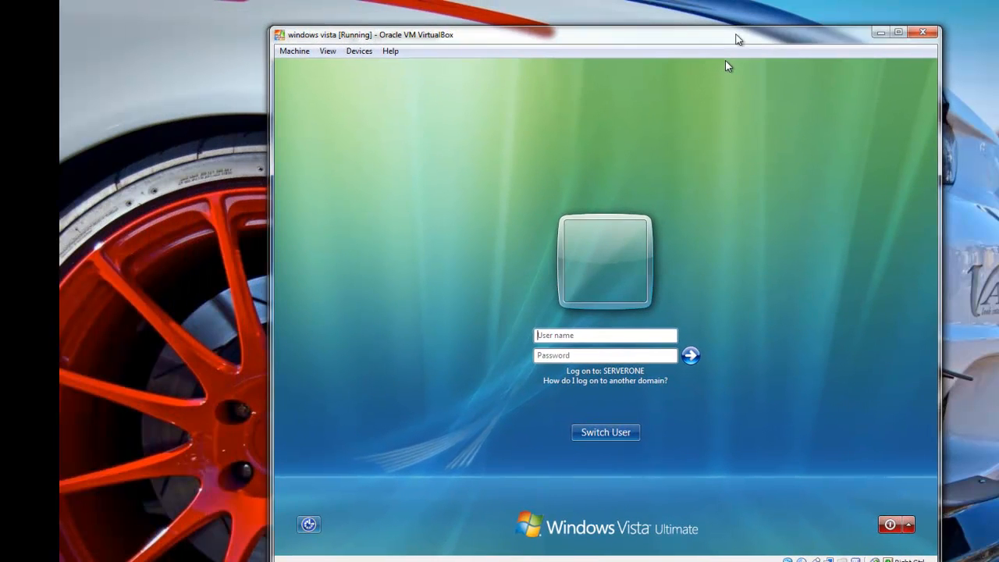
pyautogui.click(585, 334)
pyautogui.write('Administrator')
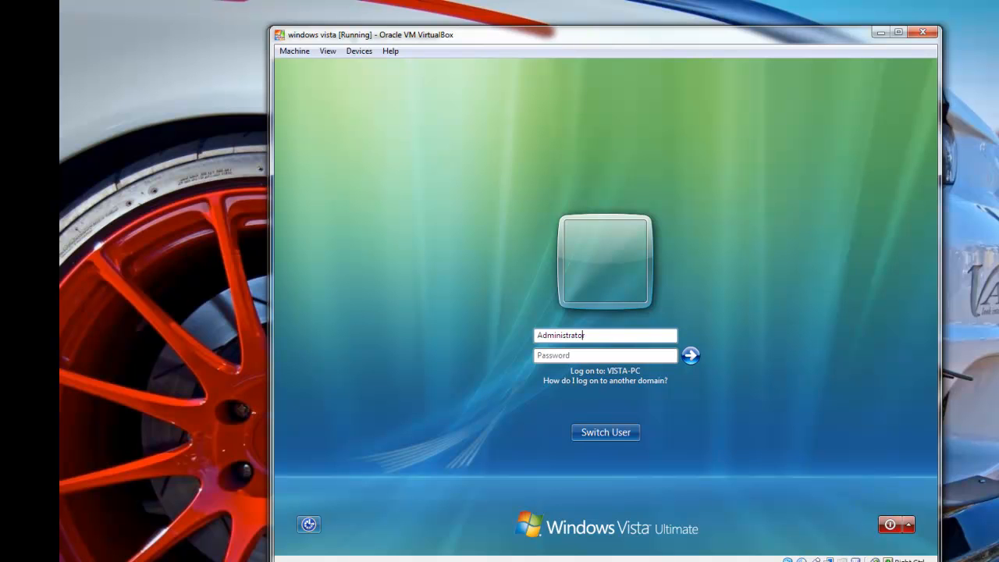
pyautogui.write('server')
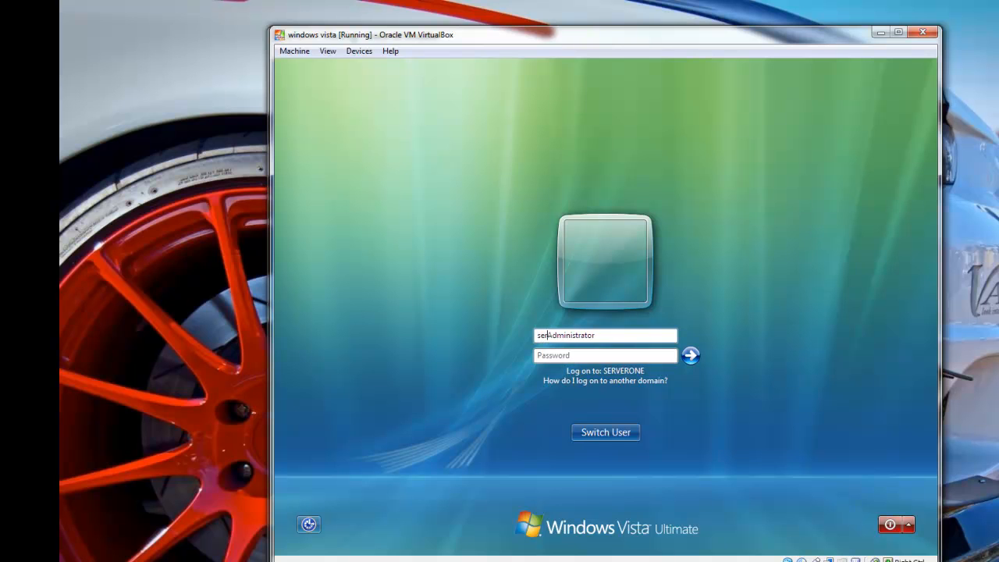
pyautogui.write('one\\')
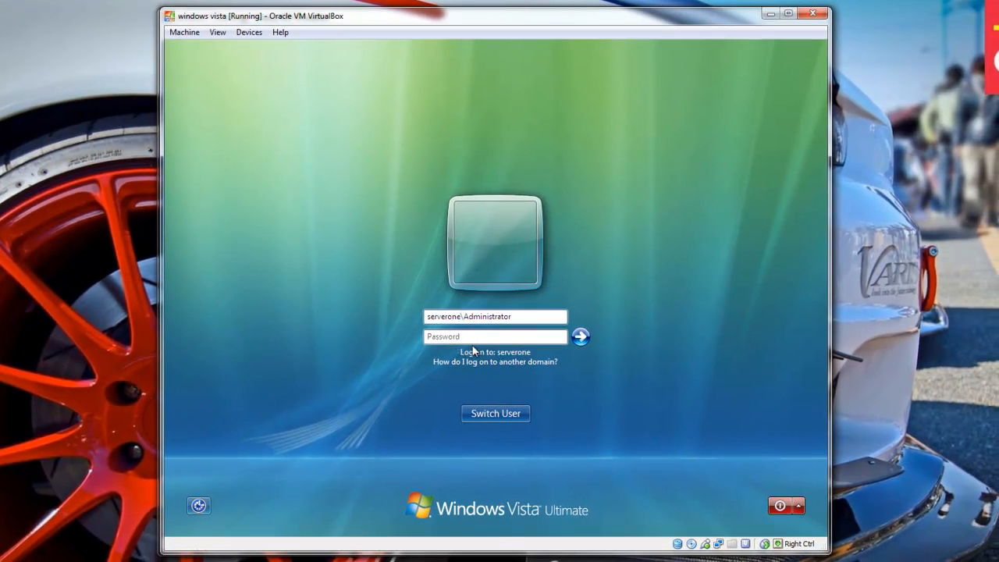
pyautogui.write('••••')
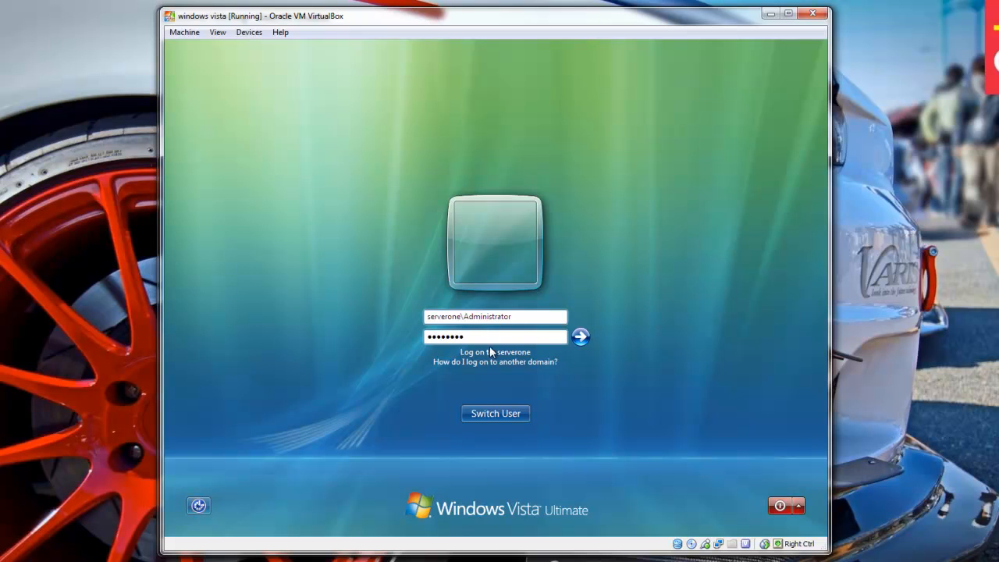
pyautogui.press('Return')
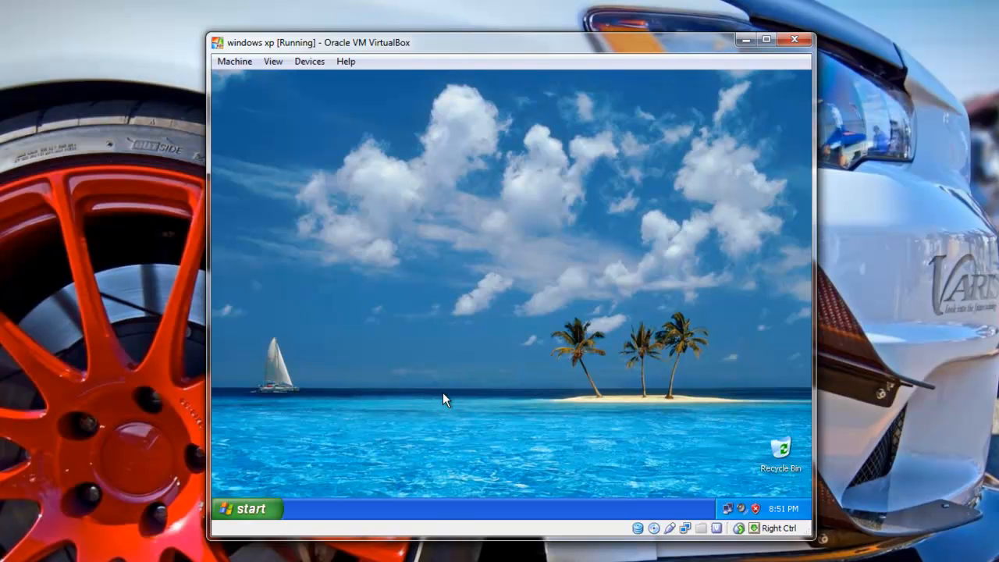
# From My Computer Properties, open the Computer Name tab and click Change for computer XP.
pyautogui.click(252, 509)
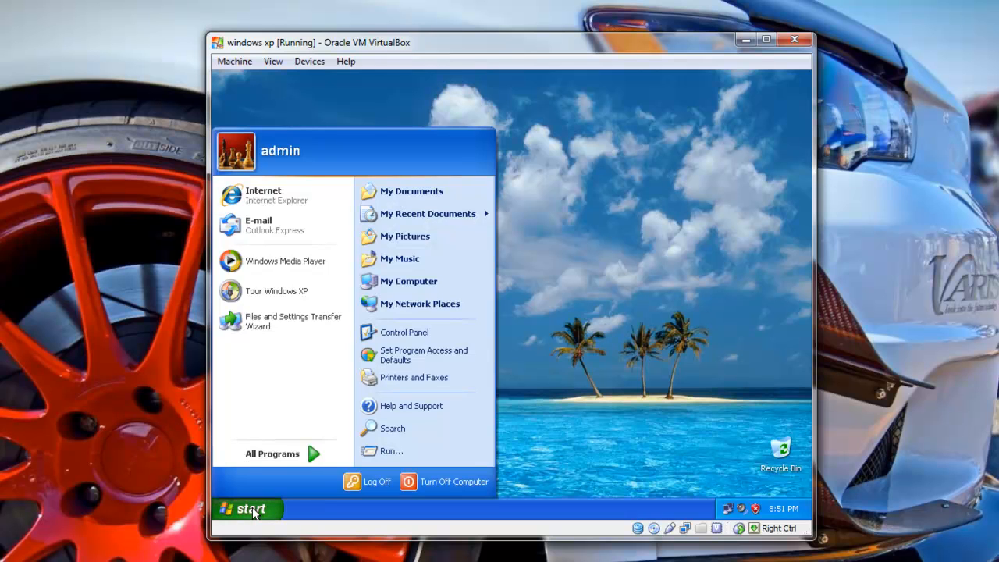
pyautogui.rightClick(414, 285)
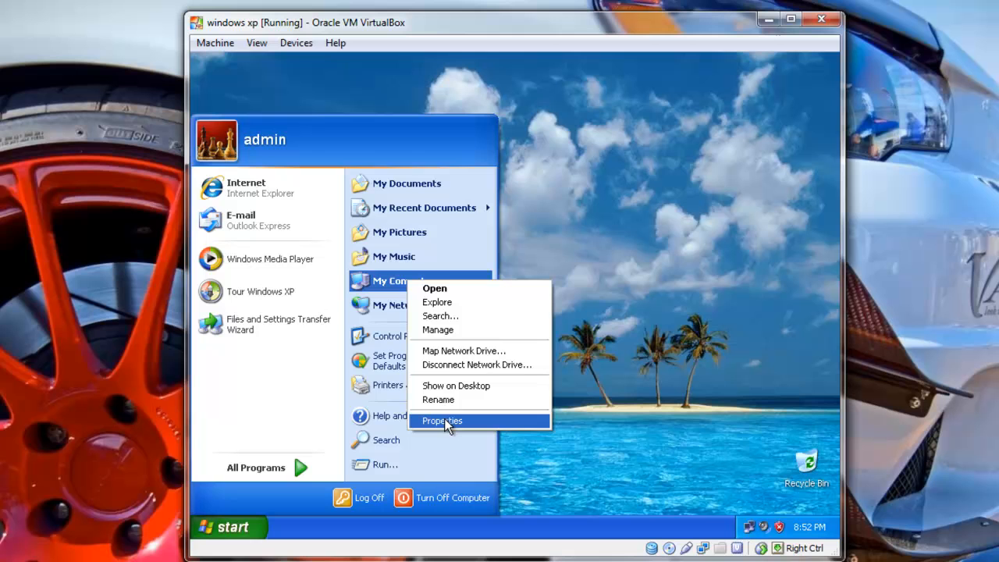
pyautogui.click(446, 423)
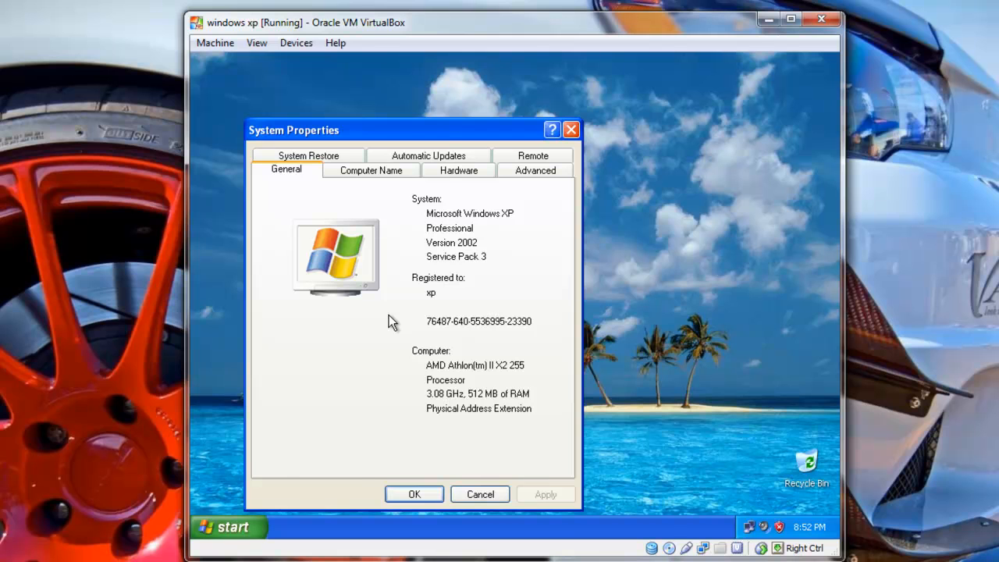
pyautogui.click(393, 178)
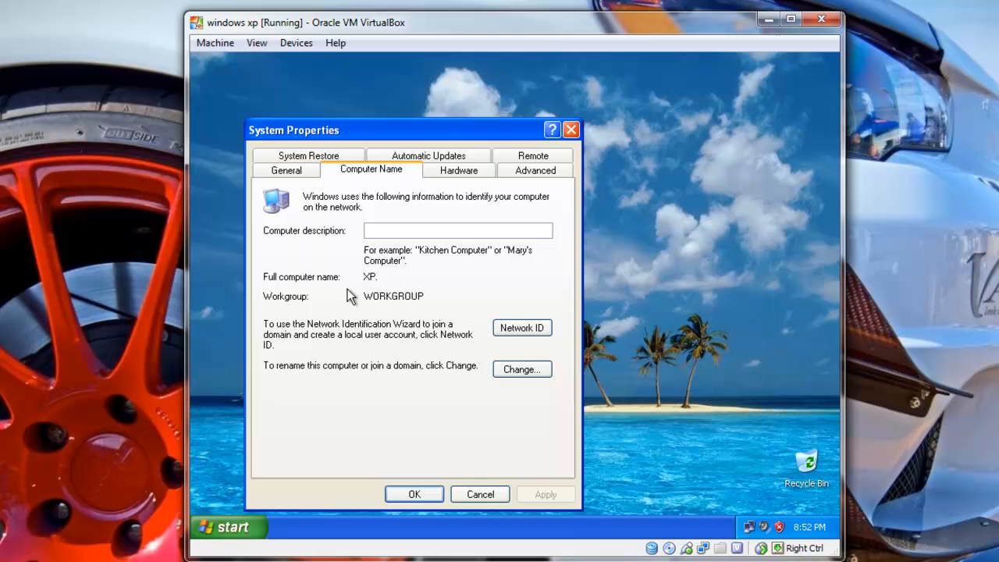
pyautogui.click(501, 370)
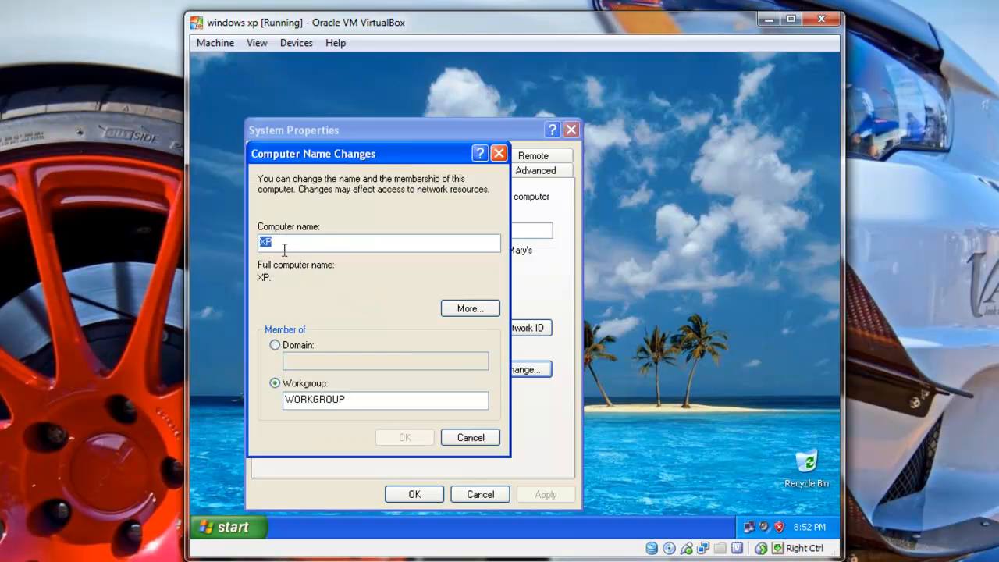
# Select Domain membership and enter SERVERONE.COM, correcting the typed name.
pyautogui.click(286, 240)
pyautogui.click(275, 346)
pyautogui.click(324, 359)
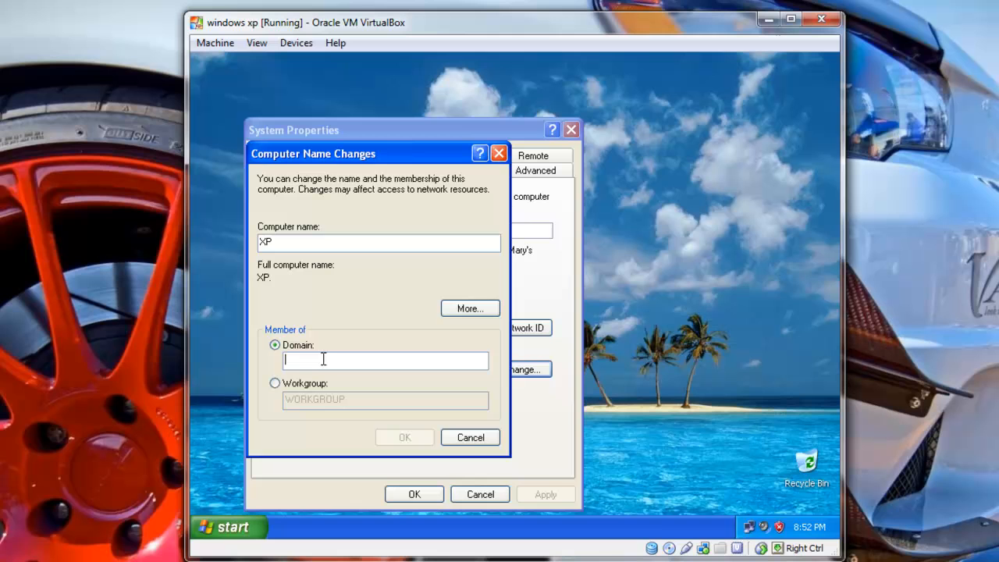
pyautogui.write('SERVER.COM')
pyautogui.press('Left')
pyautogui.press('Left')
pyautogui.press('Left')
pyautogui.press('Left')
pyautogui.write('ONE')
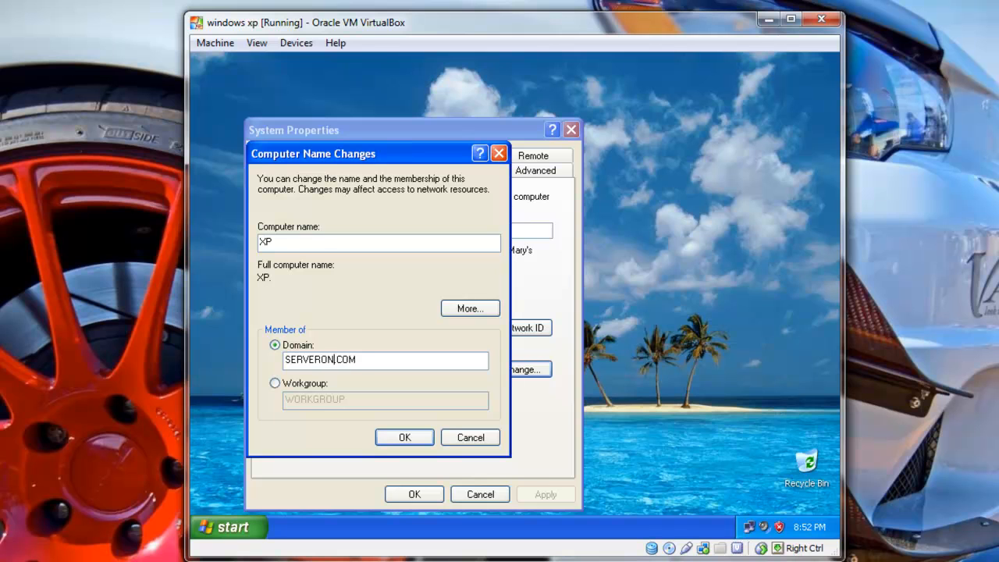
pyautogui.click(413, 436)
# Enter the Administrator user name and password to complete the domain join.
pyautogui.write('Administrator')
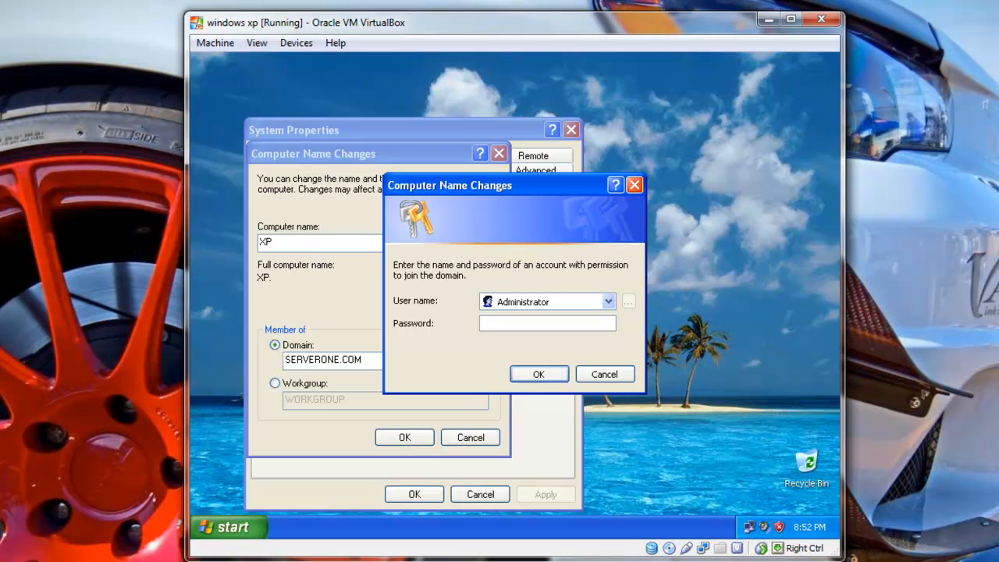
pyautogui.press('Tab')
pyautogui.write('••••••••')
pyautogui.click(531, 374)
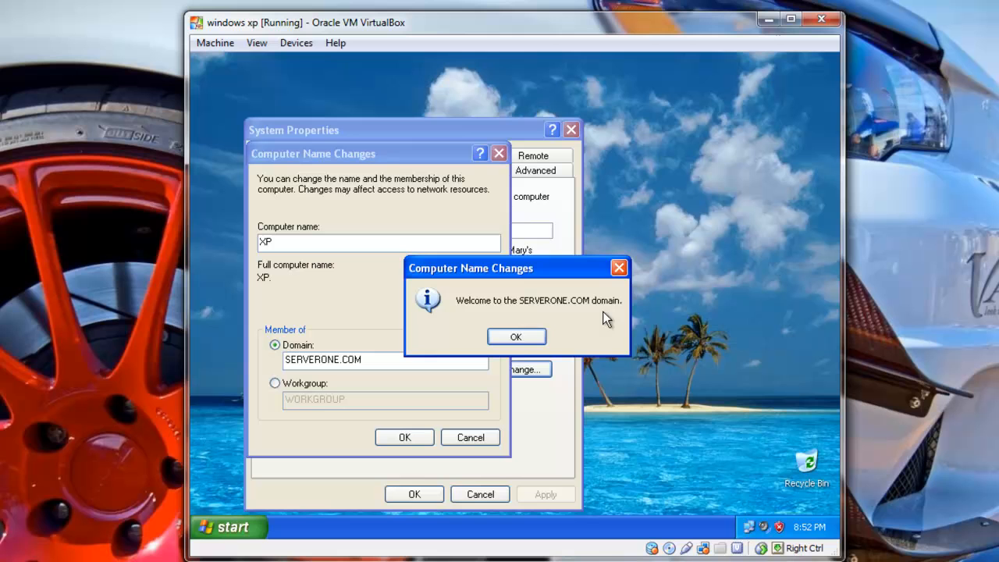
# Acknowledge the SERVERONE.COM welcome and restart notices, close System Properties, and restart XP now.
pyautogui.click(538, 337)
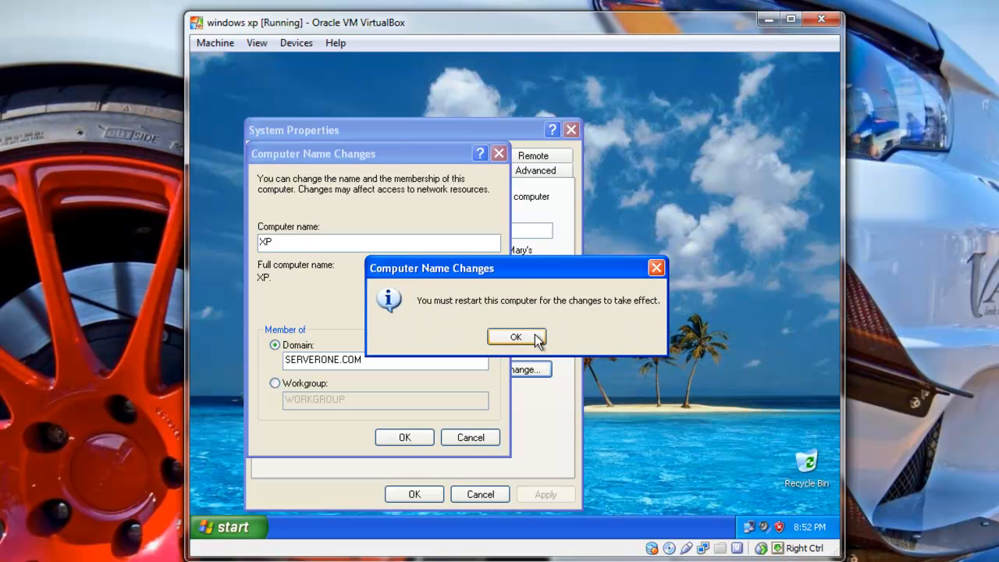
pyautogui.click(516, 337)
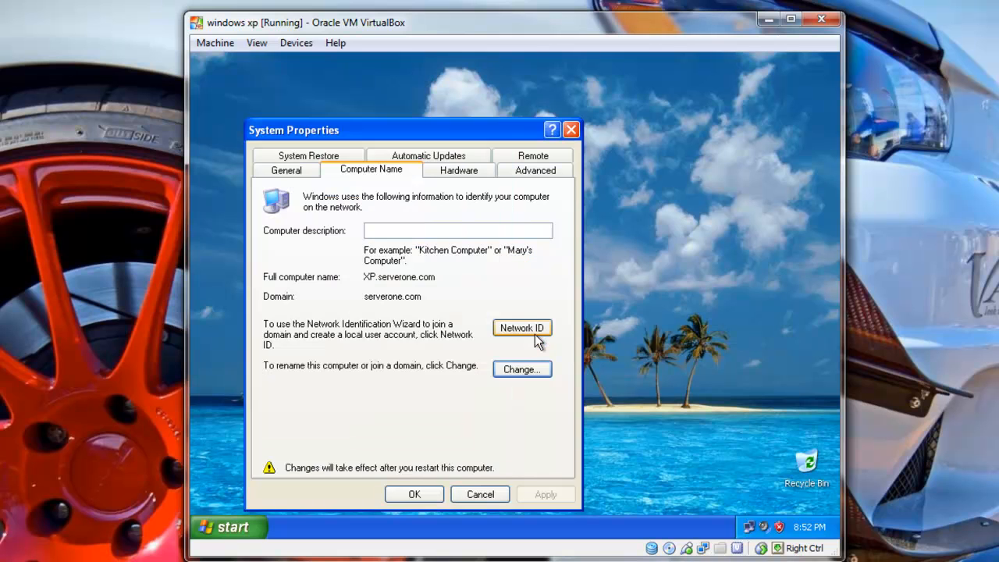
pyautogui.click(435, 496)
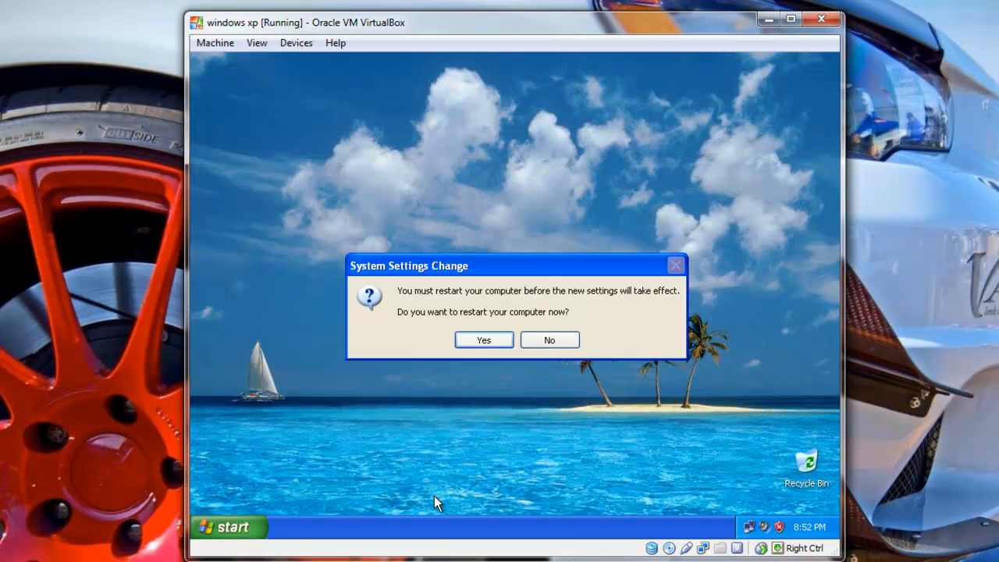
pyautogui.click(484, 341)
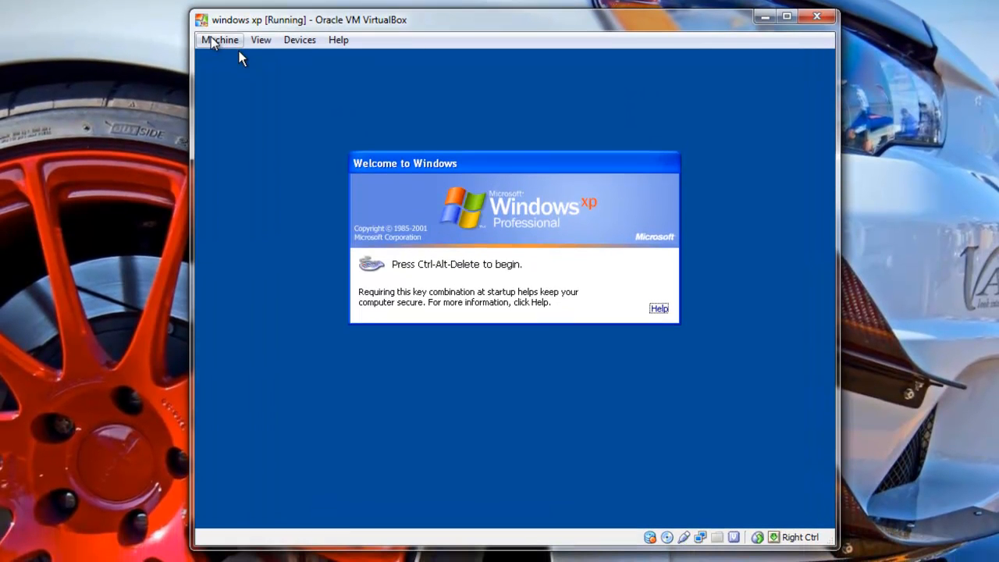
# Send Ctrl-Alt-Del to the XP guest and set the logon destination to SERVERONE.
pyautogui.click(213, 41)
pyautogui.click(257, 160)
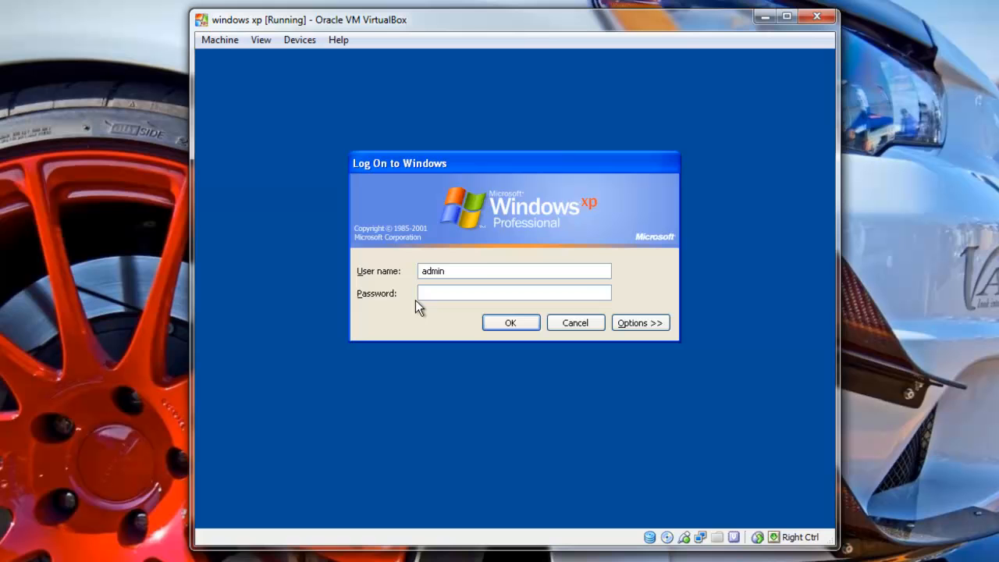
pyautogui.click(632, 325)
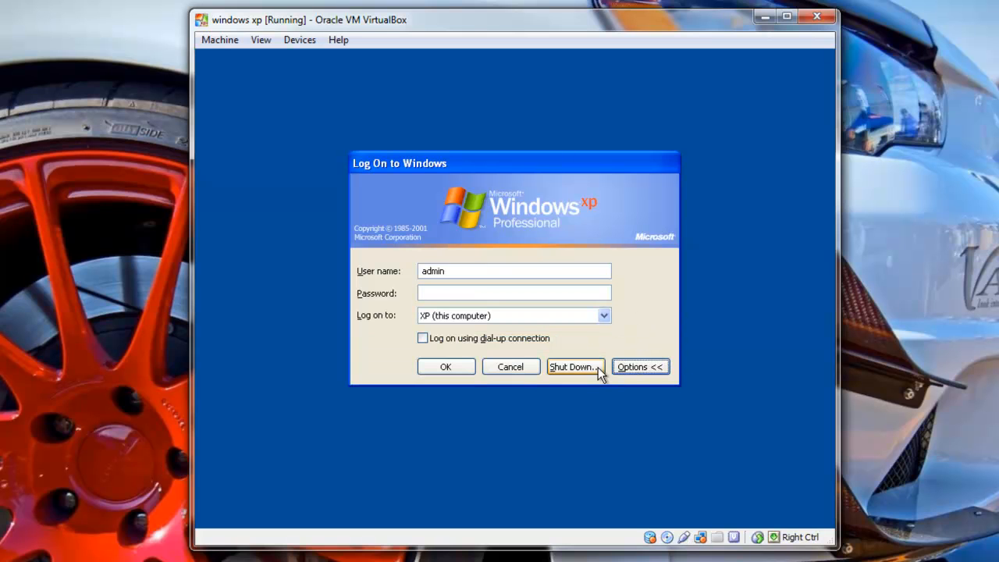
pyautogui.click(634, 369)
pyautogui.click(642, 322)
pyautogui.click(605, 316)
pyautogui.click(585, 334)
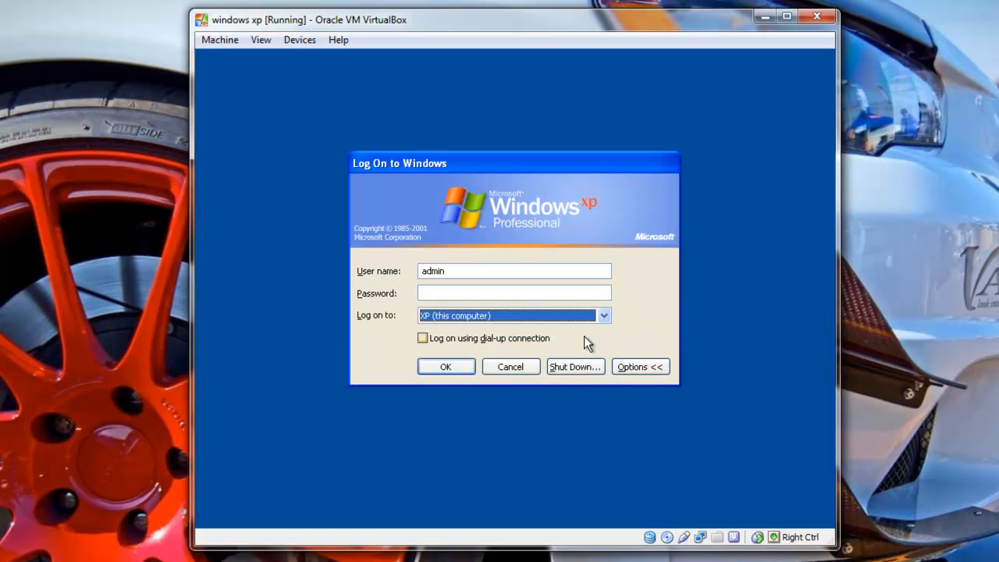
pyautogui.click(605, 316)
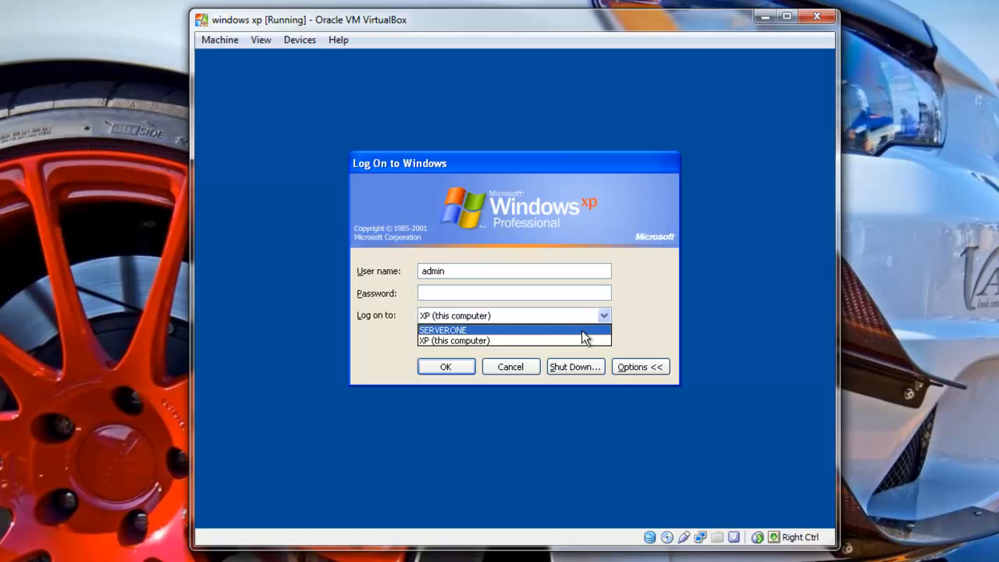
pyautogui.click(586, 328)
# Log on as Administrator with the account password.
pyautogui.click(477, 271)
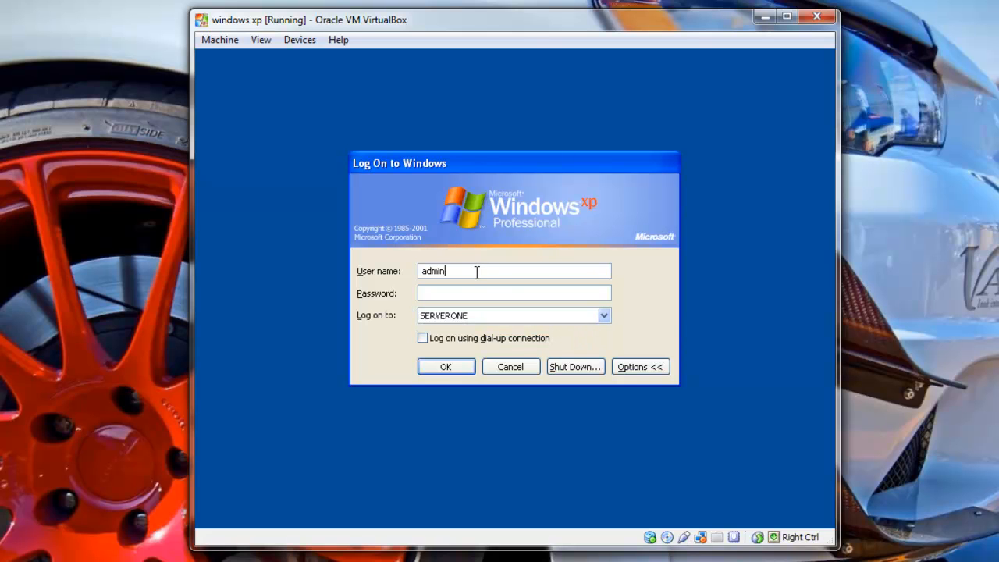
pyautogui.press('BackSpace')
pyautogui.press('BackSpace')
pyautogui.press('BackSpace')
pyautogui.press('BackSpace')
pyautogui.write('Administra•••')
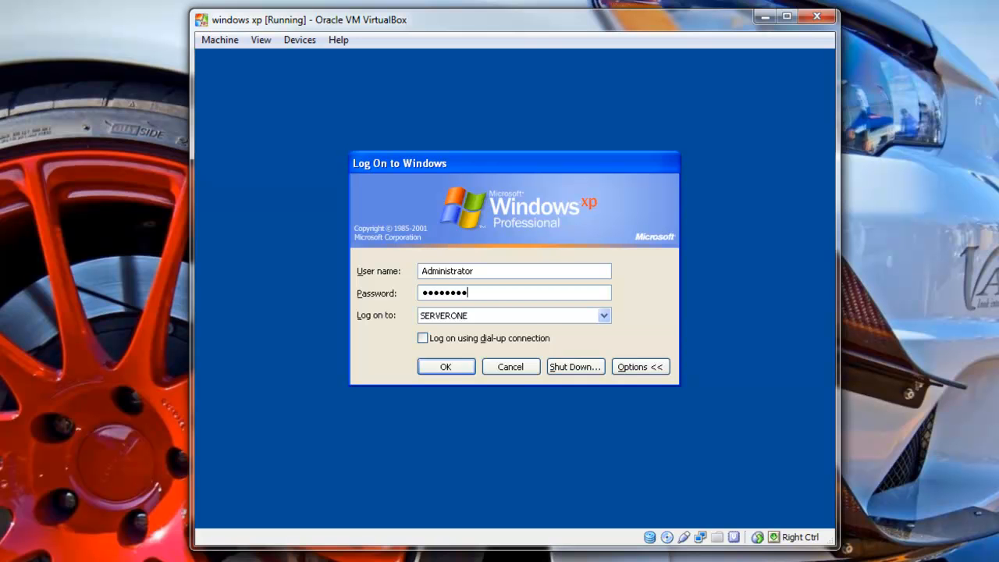
pyautogui.press('Return')
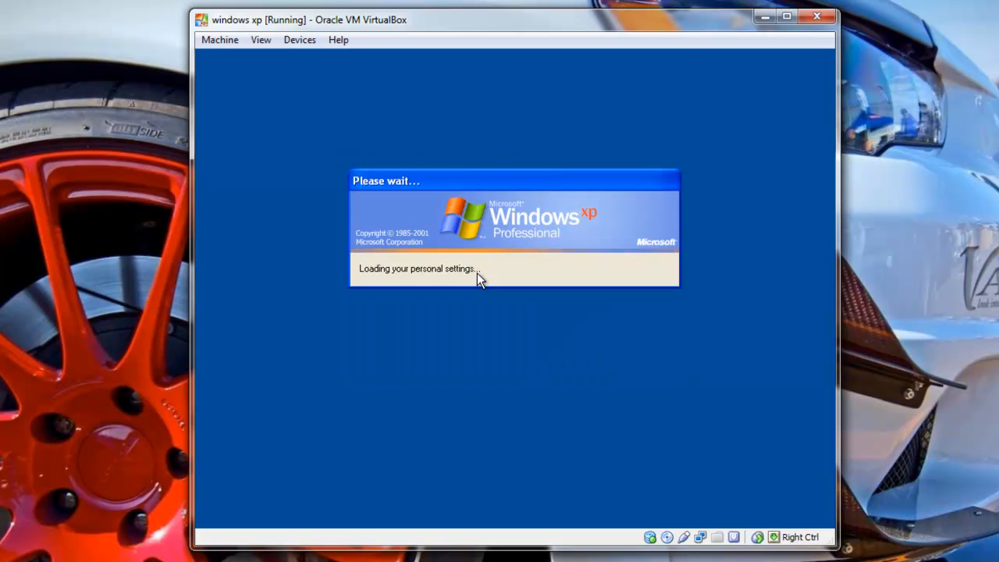